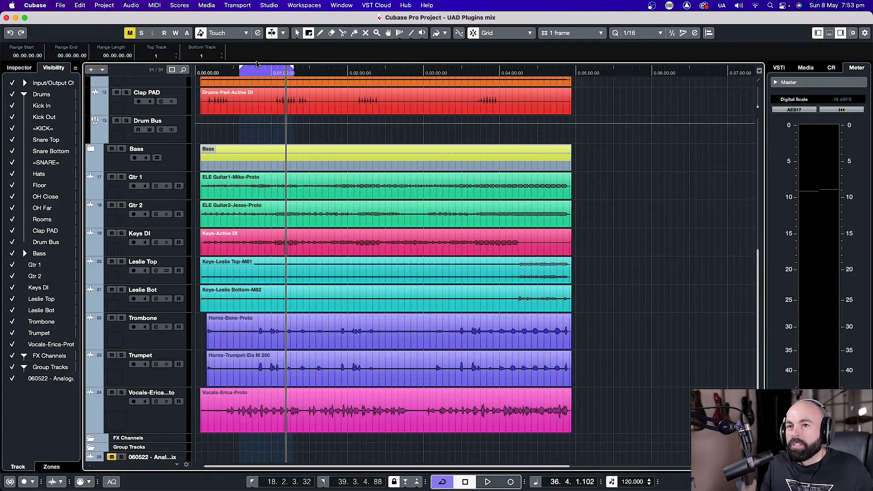
Set the playback position near the start of the loop range and raise the Trombone channel's fader slightly.
click(252, 71)
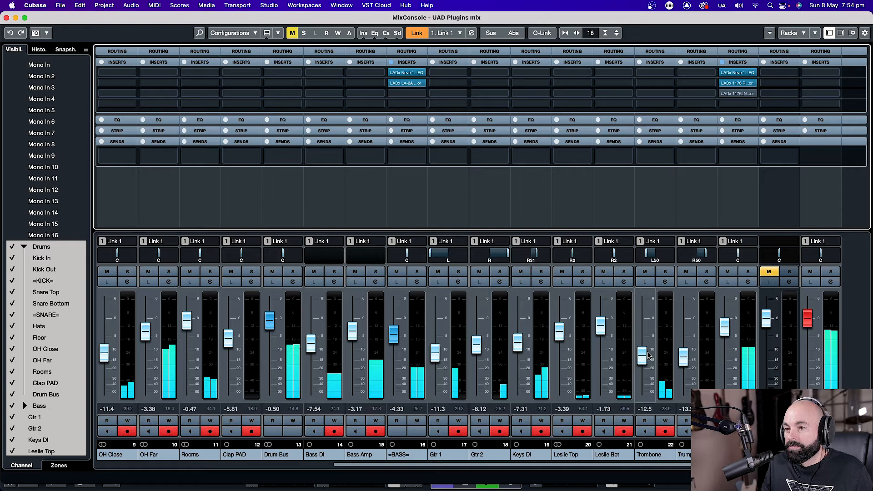
drag(642, 357, 641, 348)
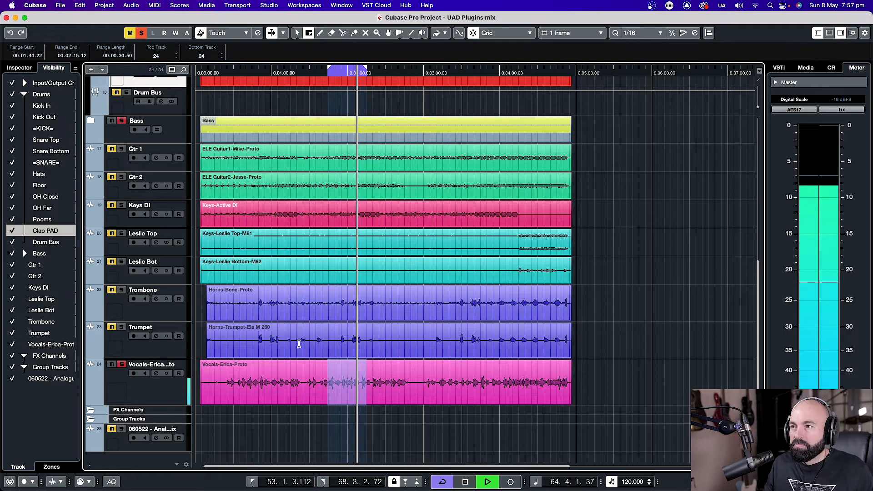
key(space)
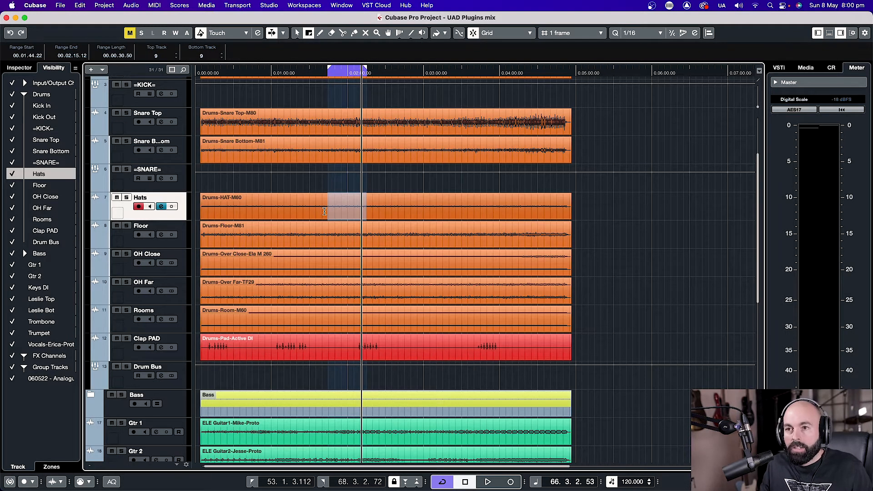
Solo the Hats track and load UADx Neve 1073 Preamp and EQ in its first insert slot.
key(space)
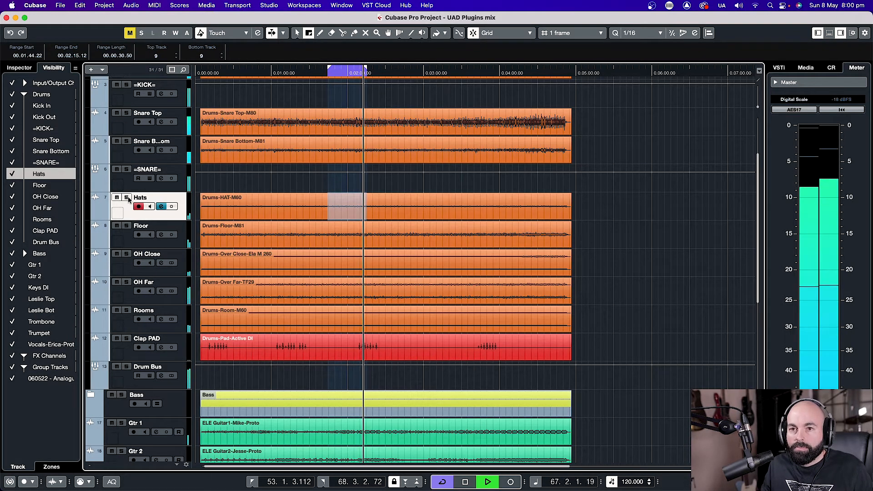
click(128, 198)
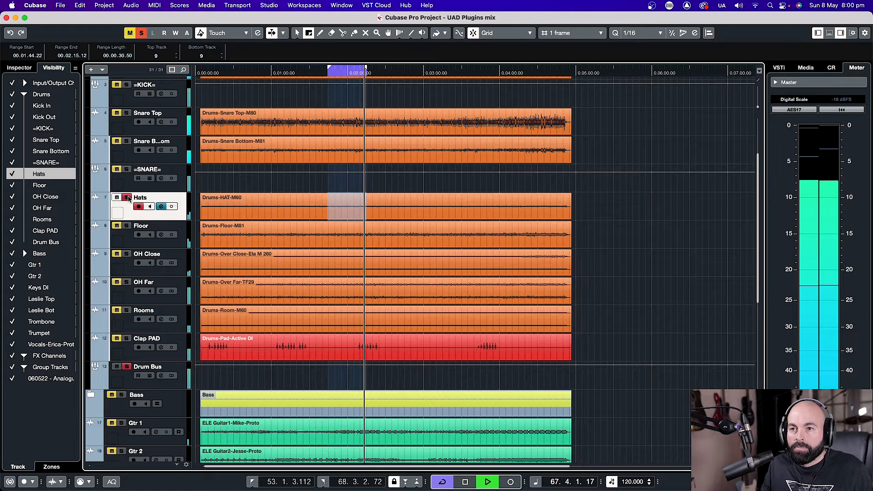
key(space)
click(161, 207)
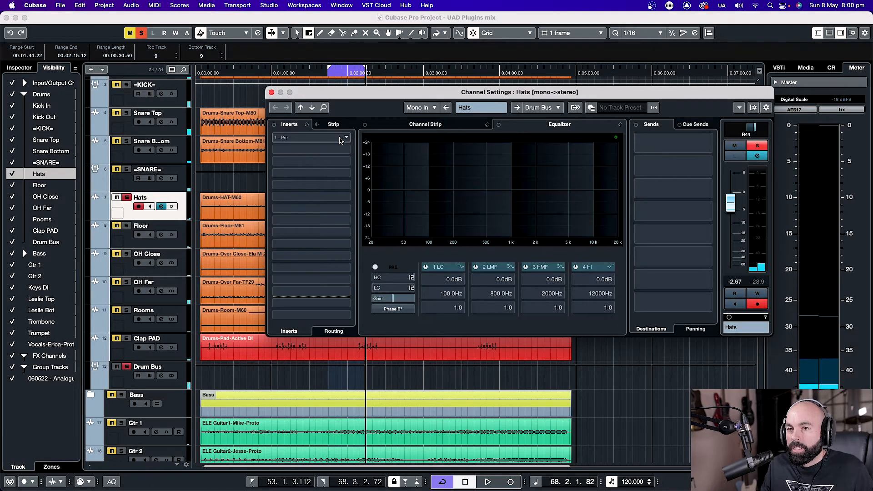
click(358, 138)
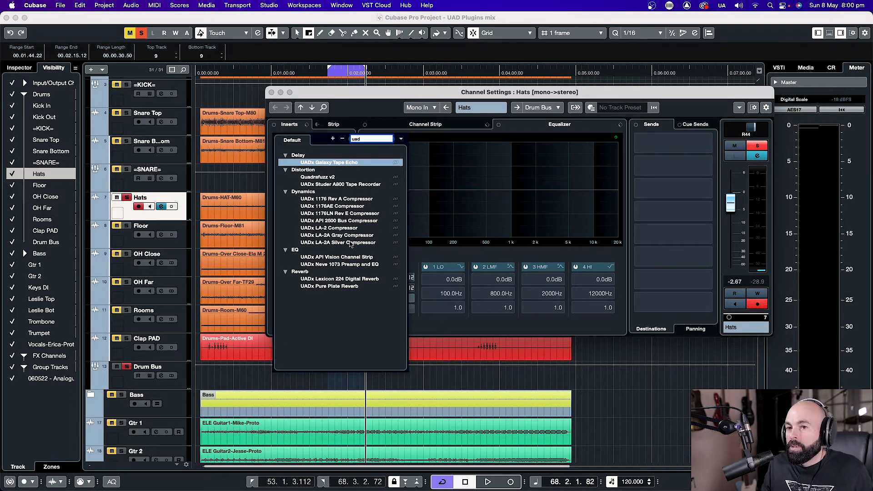
click(334, 266)
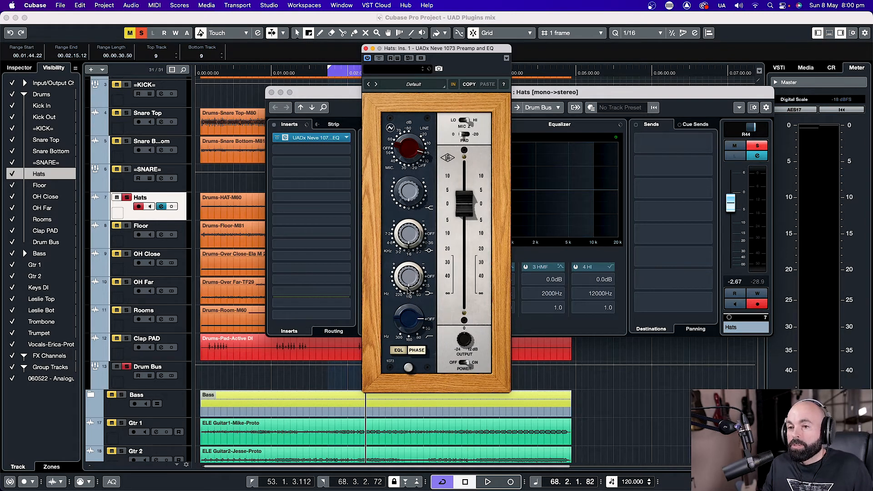
Audition the Hats through the Neve 1073, then unsolo the channel and raise its fader to about -1.90 dB.
key(space)
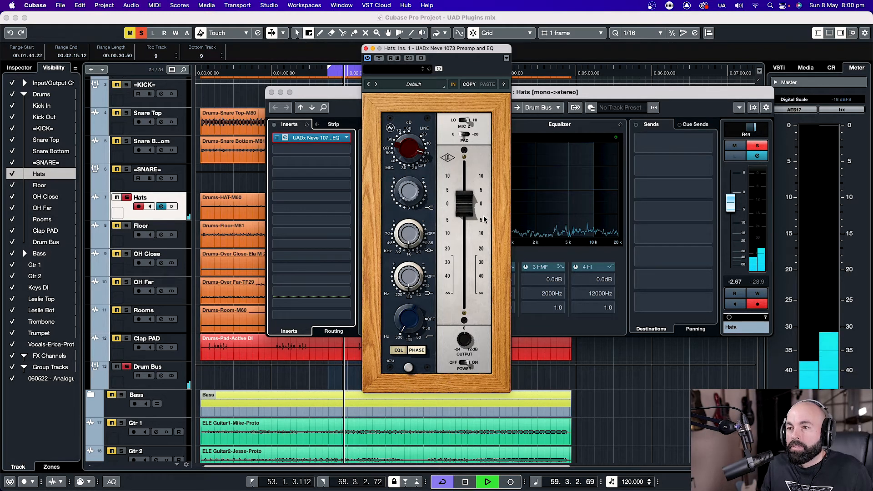
click(758, 146)
mouse_move(730, 203)
mouse_down()
mouse_move(730, 179)
mouse_move(733, 201)
mouse_up()
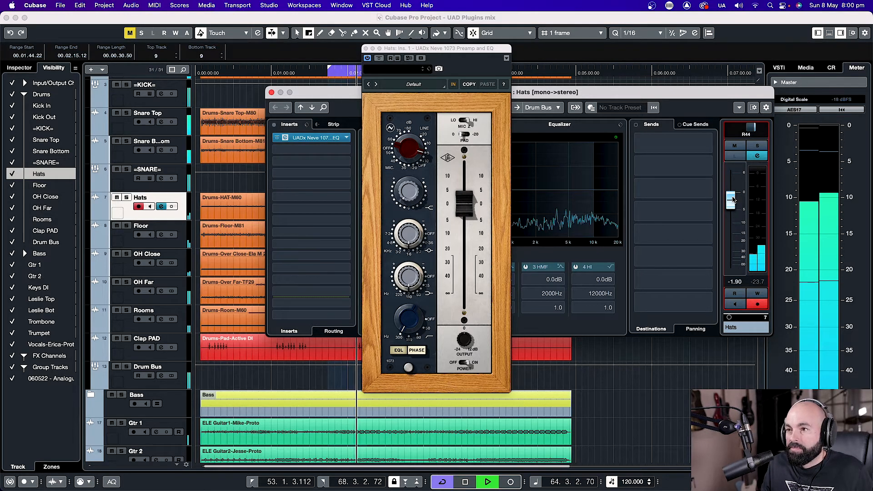
Solo the Floor track and load UADx Neve 1073 Preamp and EQ in its first insert slot.
click(126, 226)
key(space)
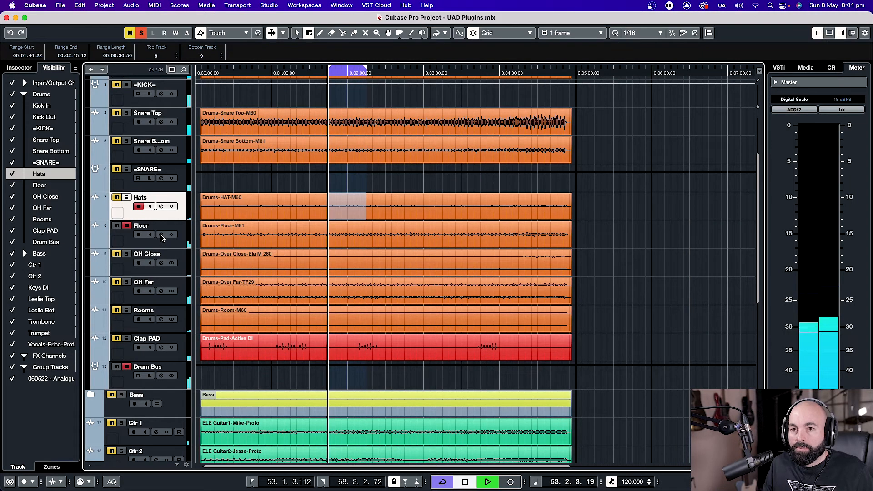
click(162, 236)
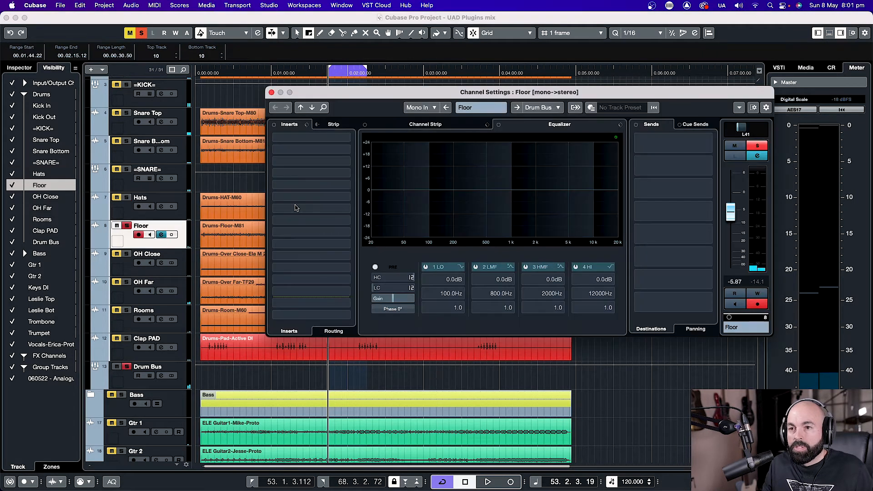
click(305, 139)
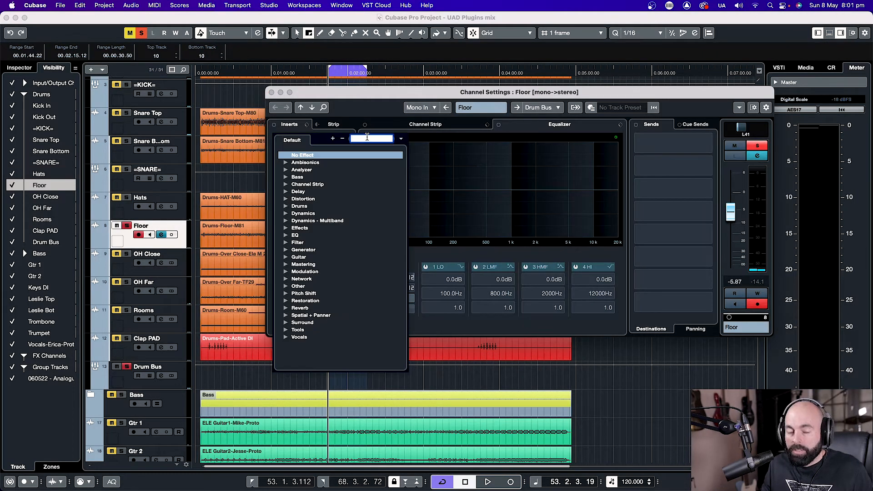
text(uad)
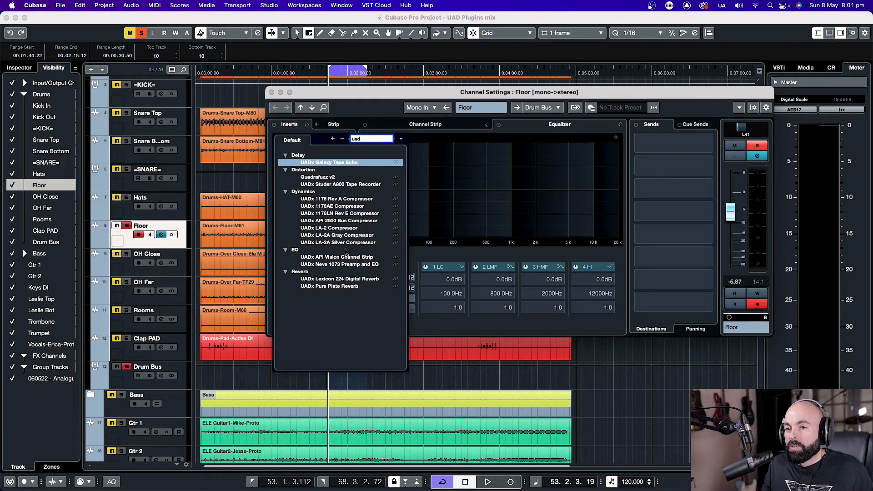
click(340, 264)
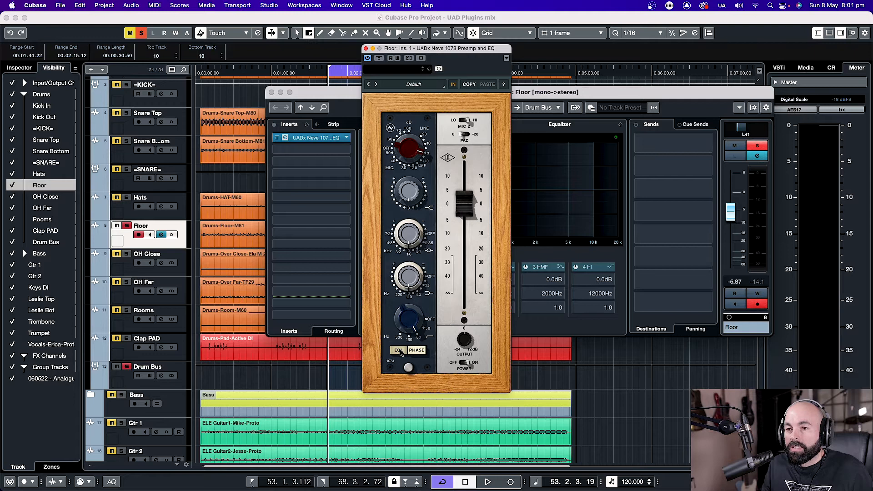
Audition the processed Floor track, unsolo it in the mix and lower its fader to about -9.37 dB.
key(space)
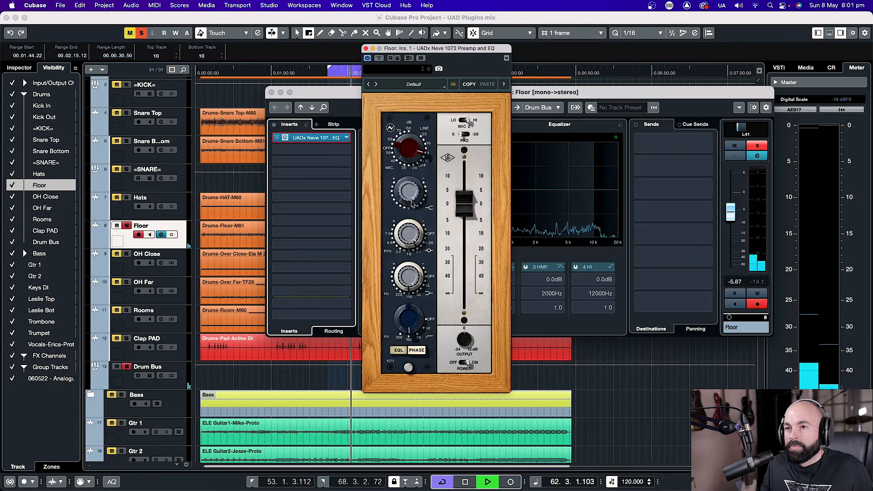
click(367, 49)
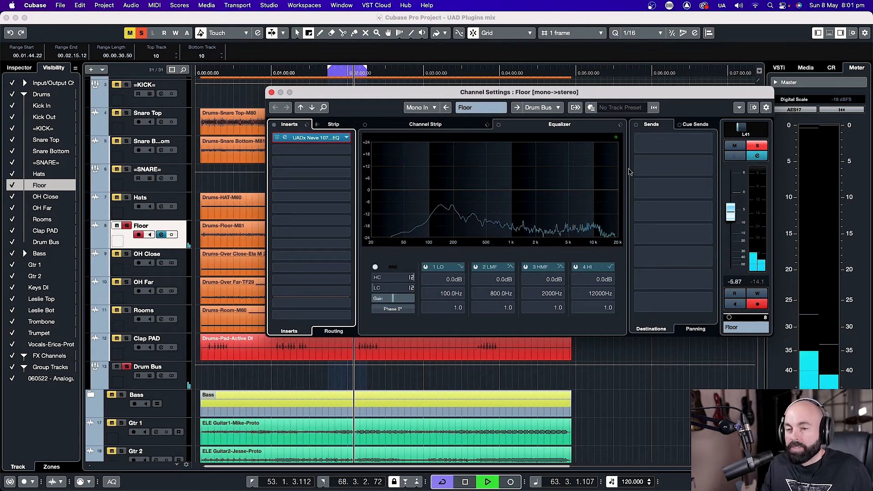
click(757, 145)
drag(731, 210, 736, 216)
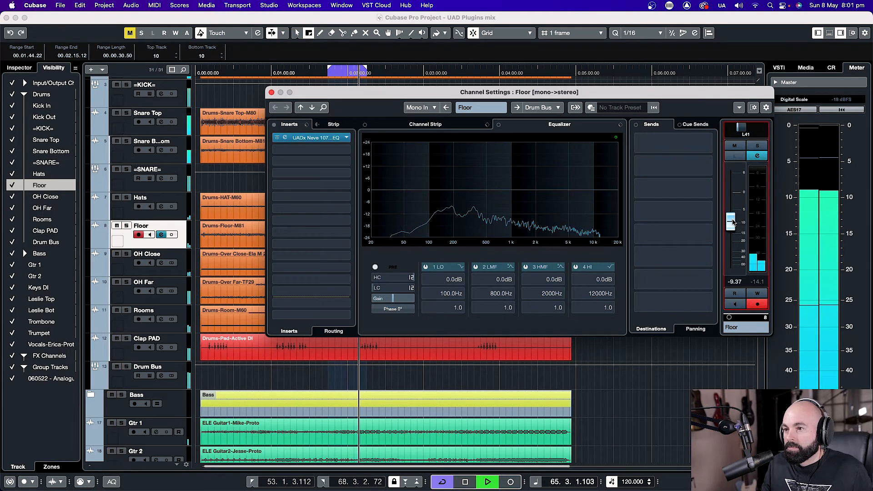
click(272, 93)
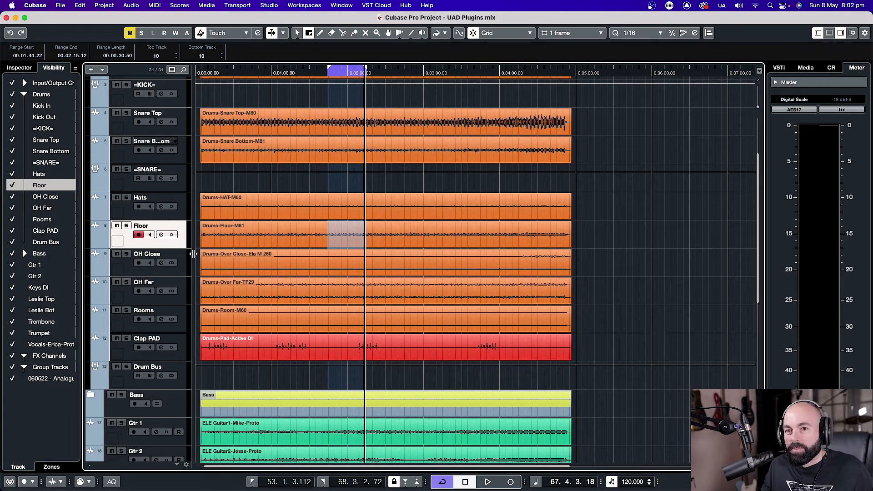
Solo the OH Close track during playback and load UADx Neve 1073 Preamp and EQ in its first insert slot.
key(space)
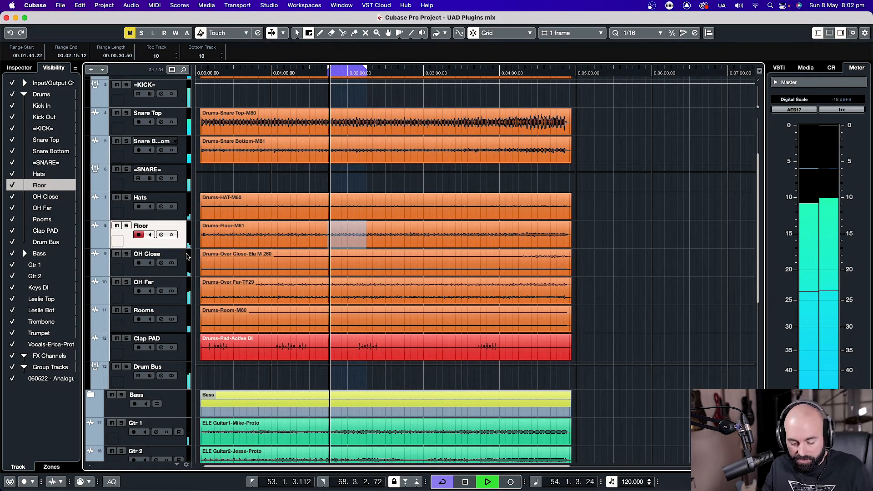
scroll(136, 236, down, 1)
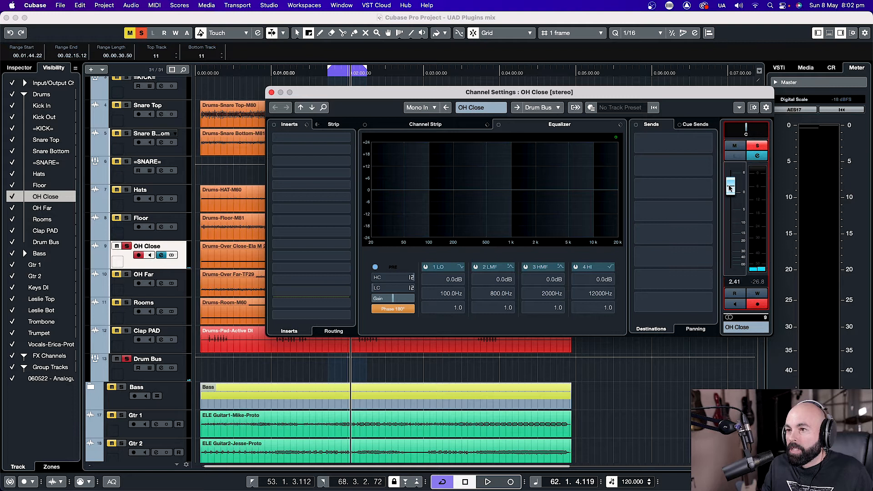
key(space)
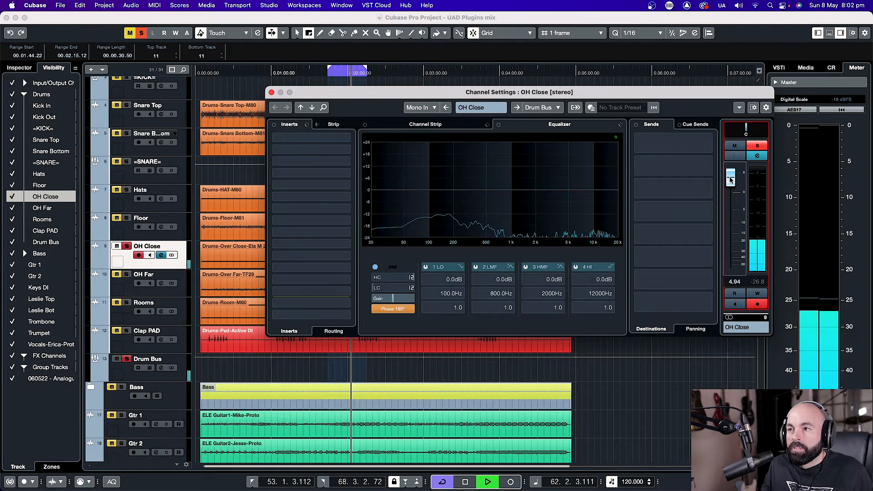
click(339, 139)
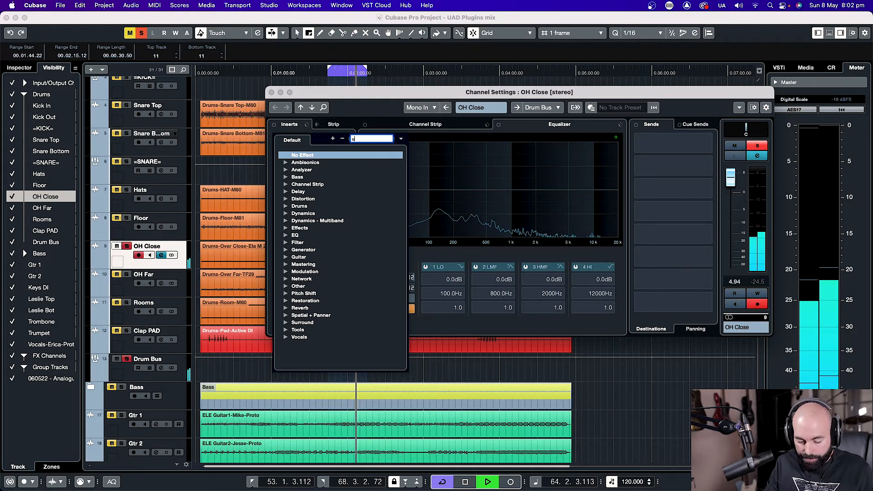
text(uad)
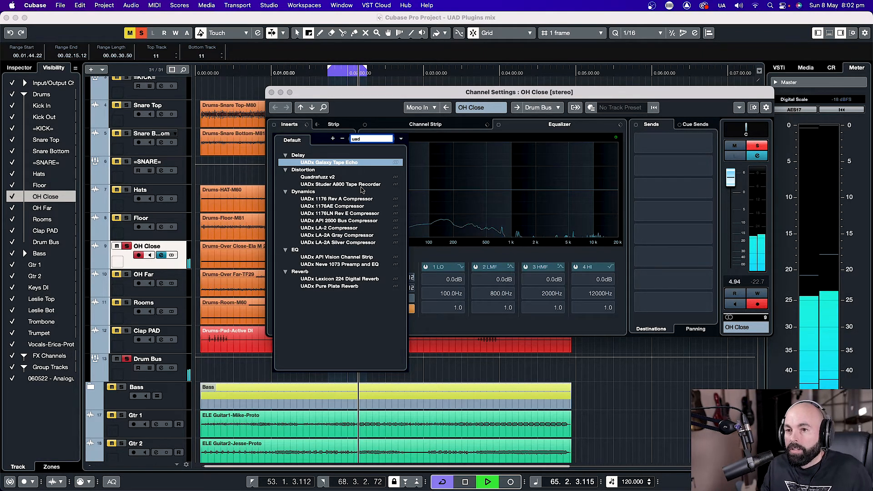
click(339, 265)
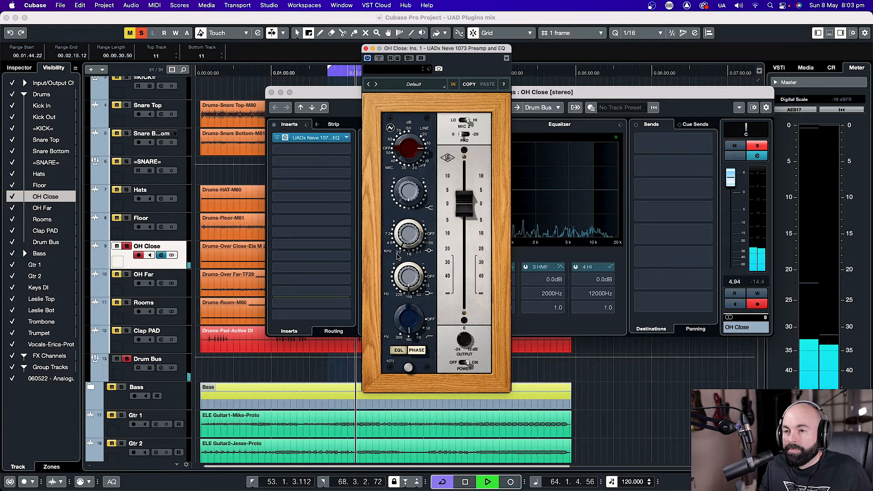
Unsolo OH Close, set its fader to about -0.34 dB in the full mix, close its channel settings and stop playback.
click(536, 103)
key(s)
click(616, 102)
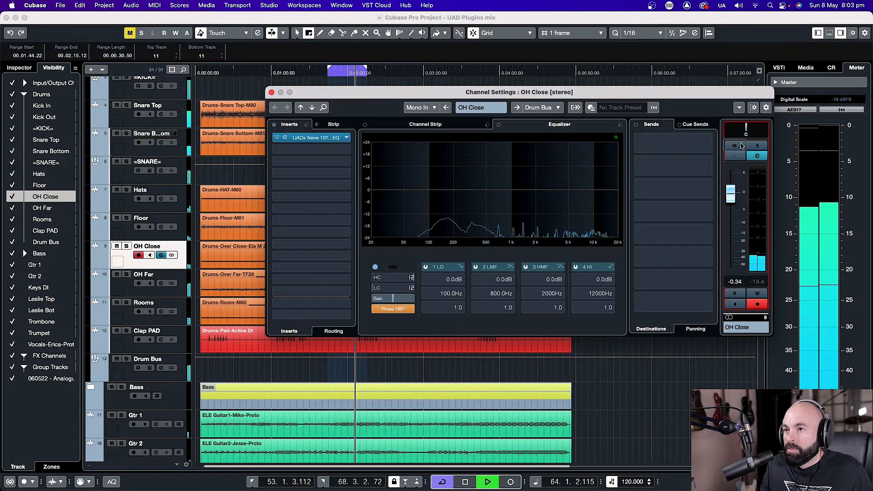
click(758, 148)
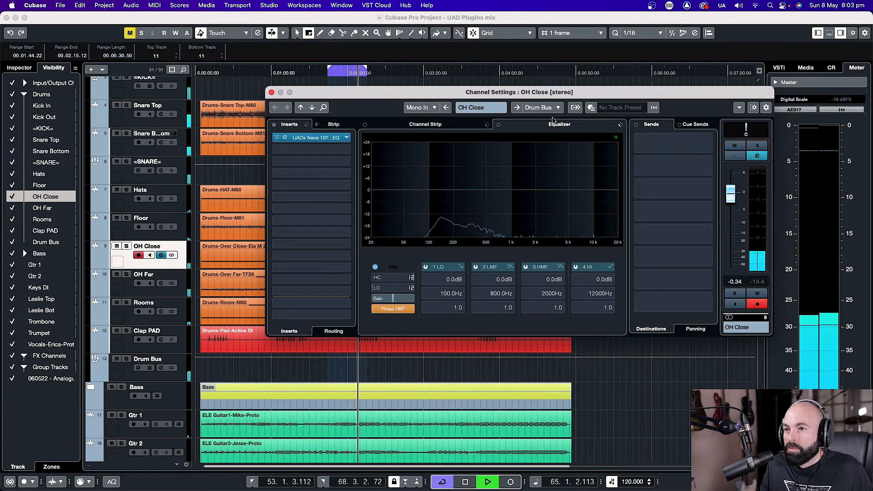
key(s)
click(272, 92)
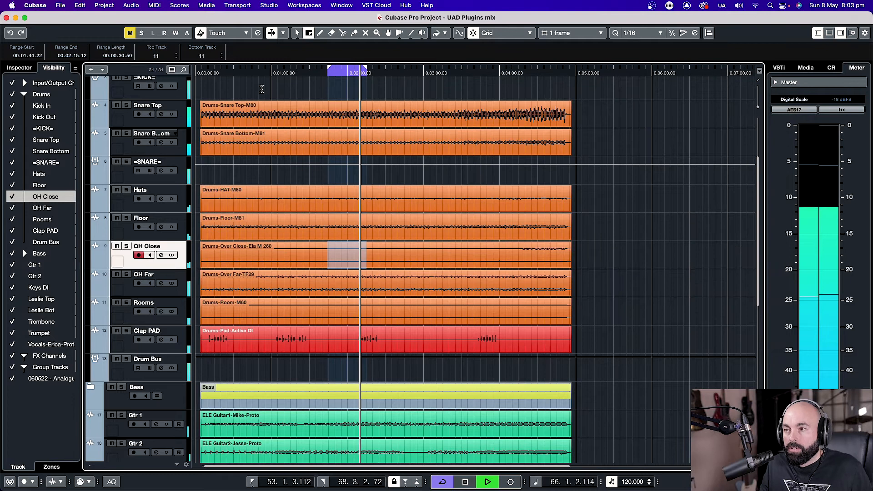
key(space)
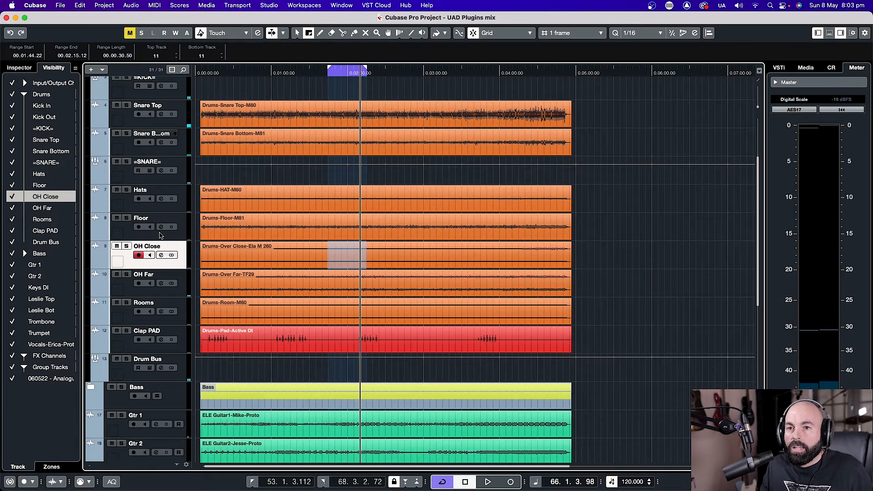
Solo the =SNARE= group and toggle the OH Close solo during playback to compare the snare with and without the overheads.
click(156, 180)
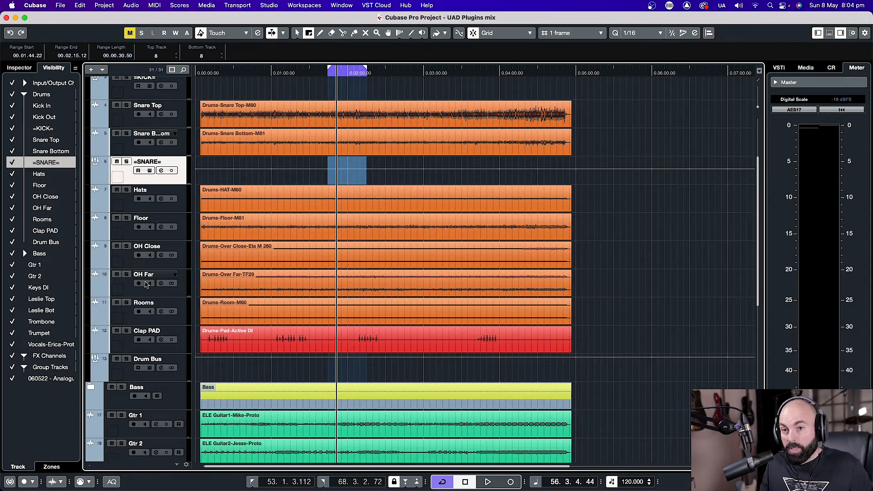
click(133, 265)
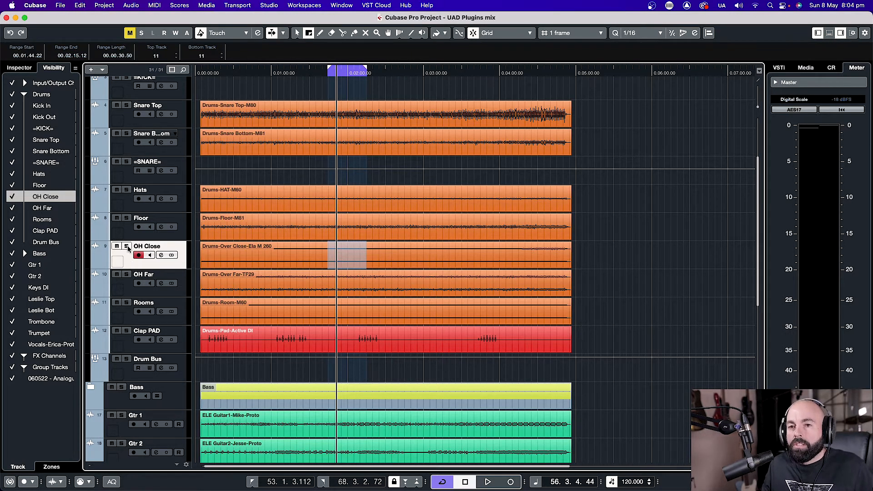
click(126, 246)
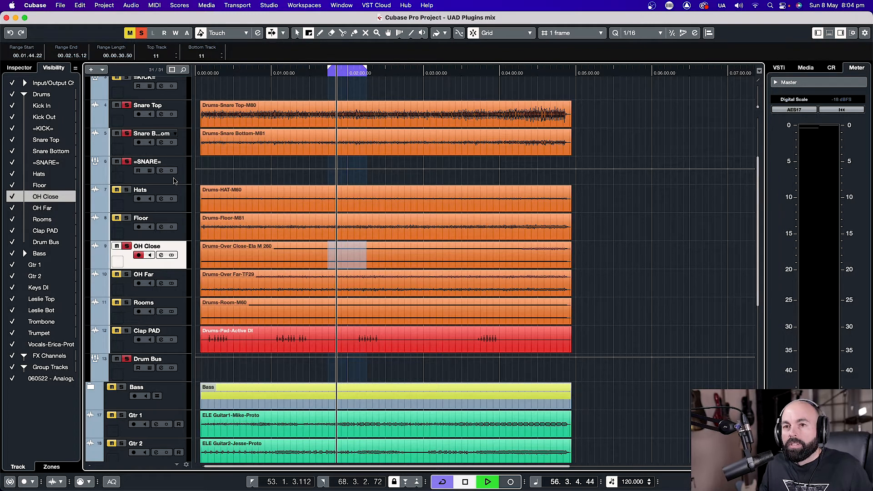
click(127, 247)
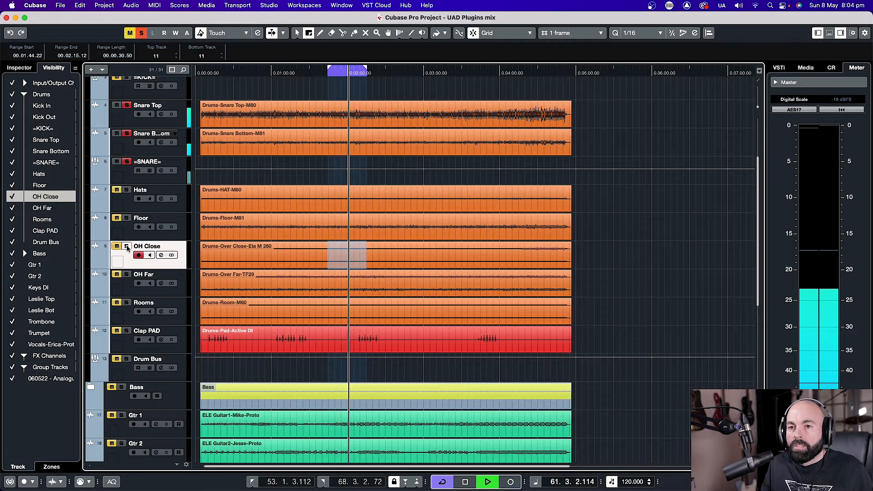
click(127, 246)
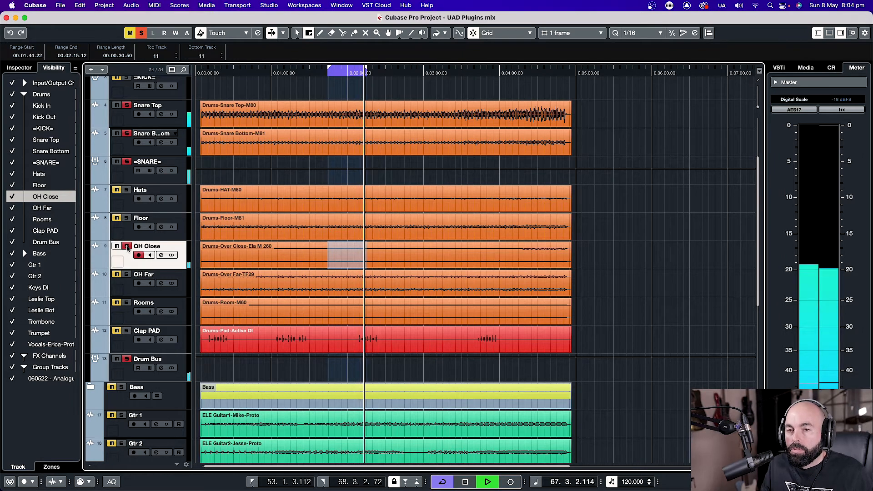
click(127, 247)
click(161, 255)
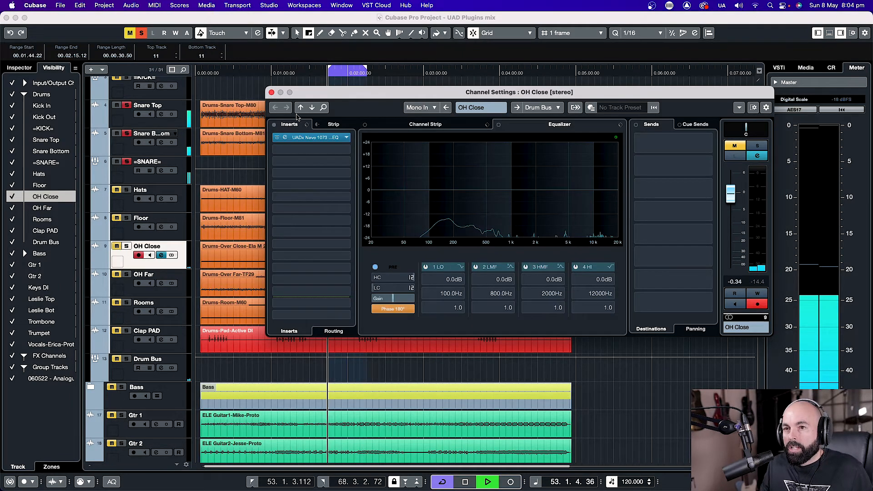
click(314, 137)
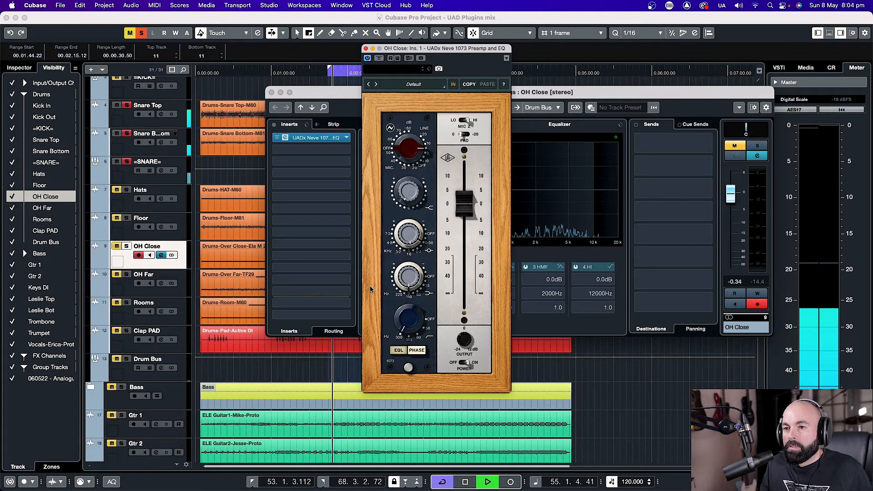
click(128, 246)
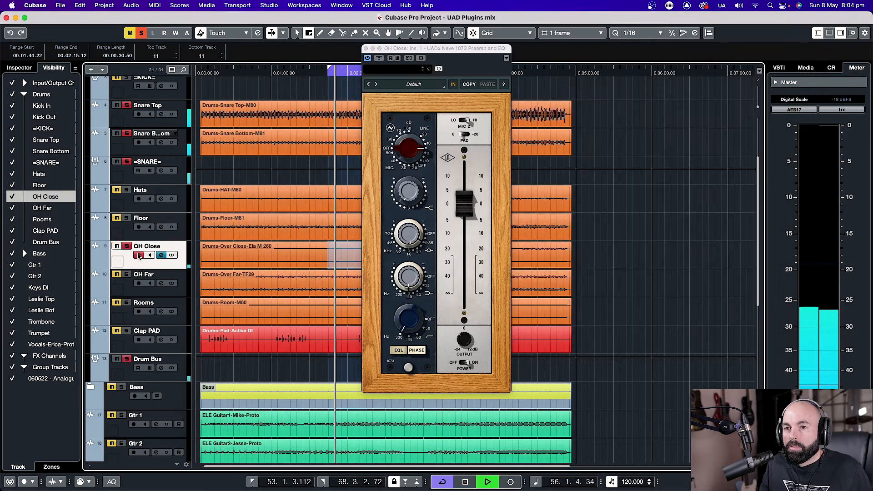
click(161, 256)
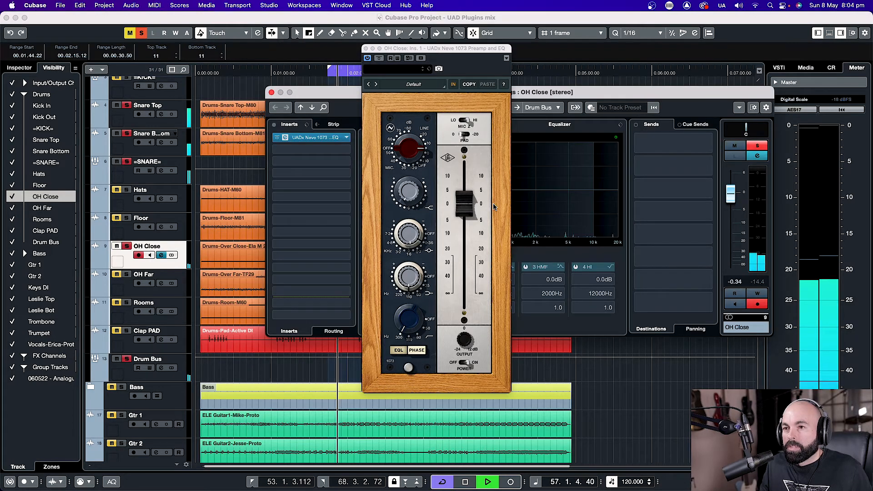
mouse_move(730, 194)
mouse_down()
mouse_move(730, 181)
mouse_move(734, 191)
mouse_up()
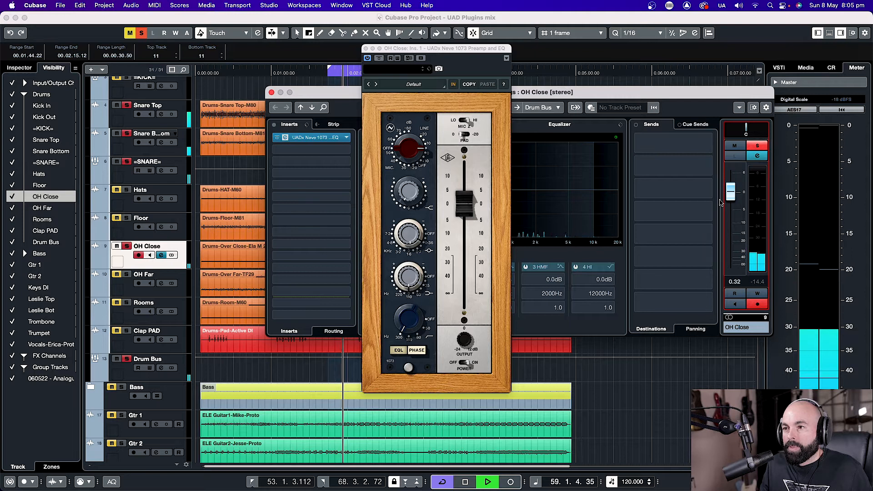
Adjust the high-pass filter on OH Close's Neve 1073, close its plugin and channel windows, and deactivate all solos.
drag(409, 314, 405, 333)
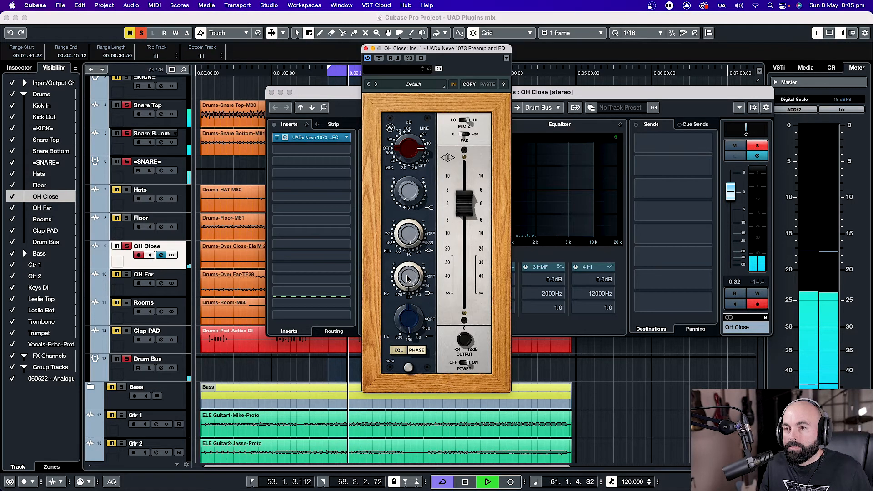
click(366, 48)
click(271, 93)
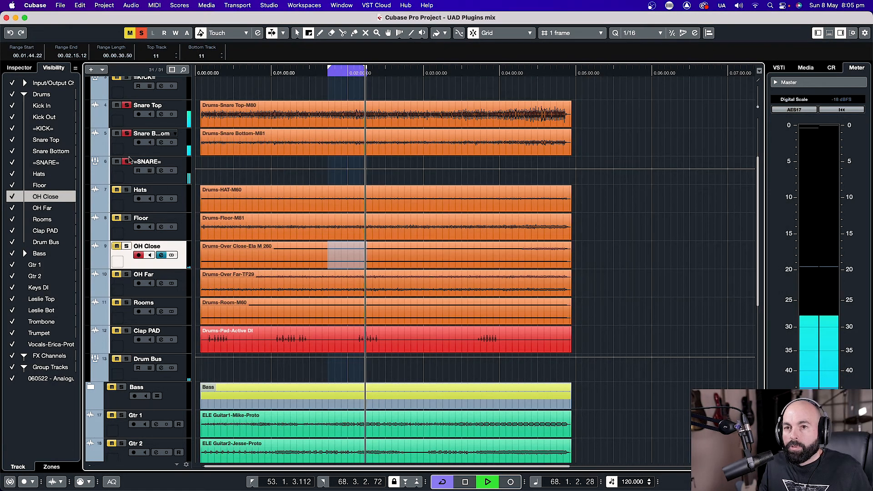
key(alt+shift+s)
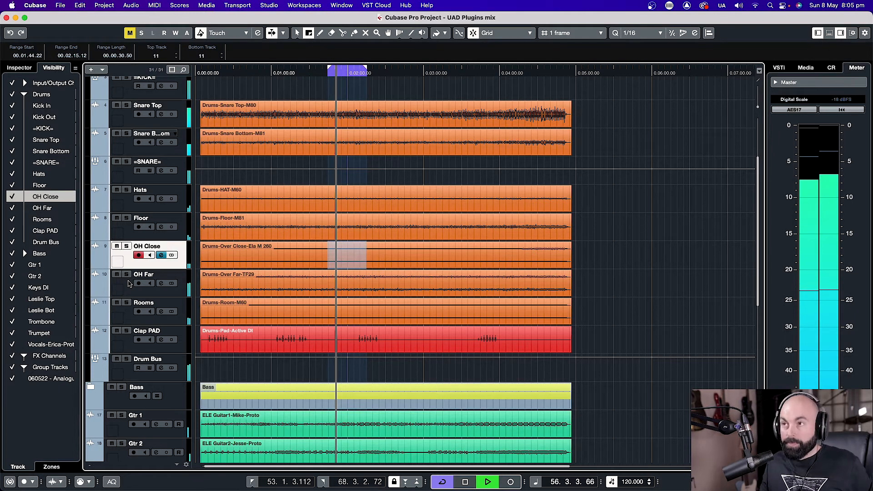
Audition the full mix while moving the track selection up from OH Close to =KICK= and reviewing the drum tracks.
key(space)
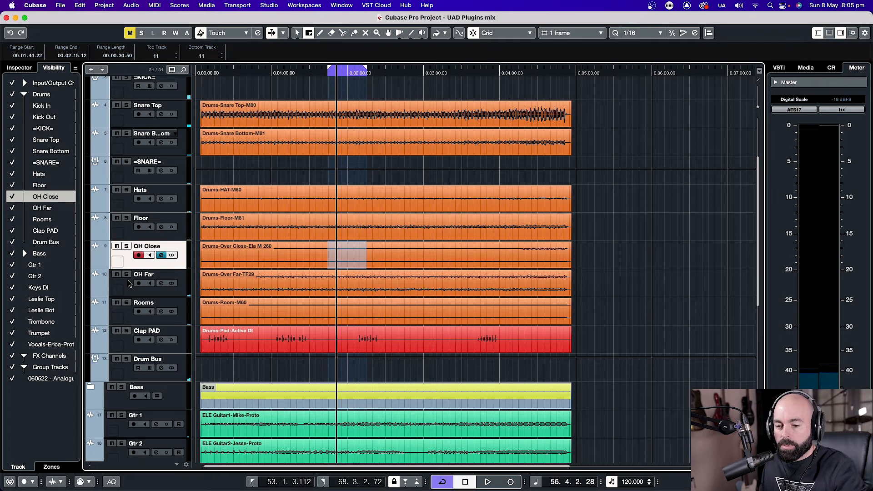
key(space)
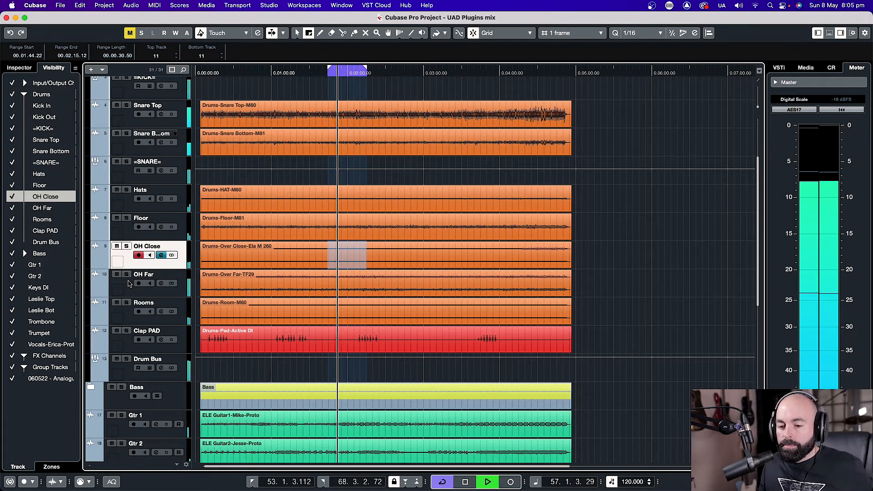
key(Up)
key(Up)
key(Up)
key(Up)
key(Up)
key(Up)
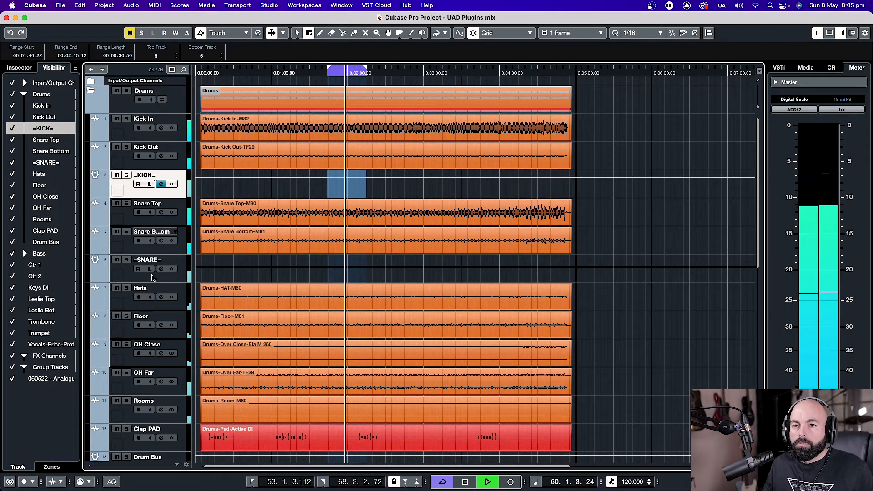
scroll(132, 305, down, 5)
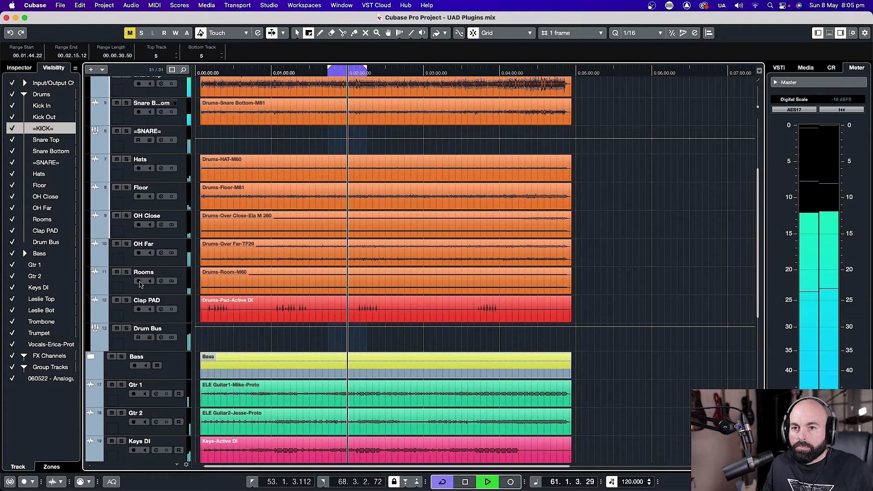
key(space)
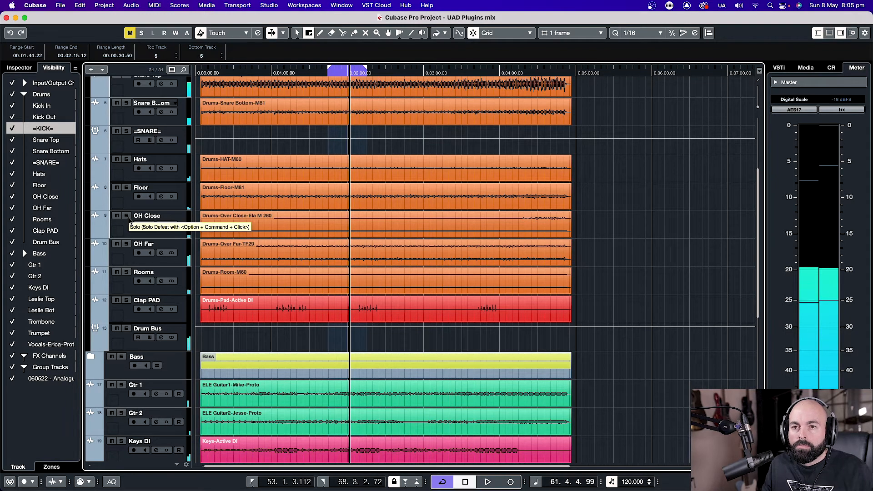
Solo OH Far with its channel settings open and load UADx Neve 1073 Preamp and EQ in its first insert slot.
click(126, 215)
click(162, 224)
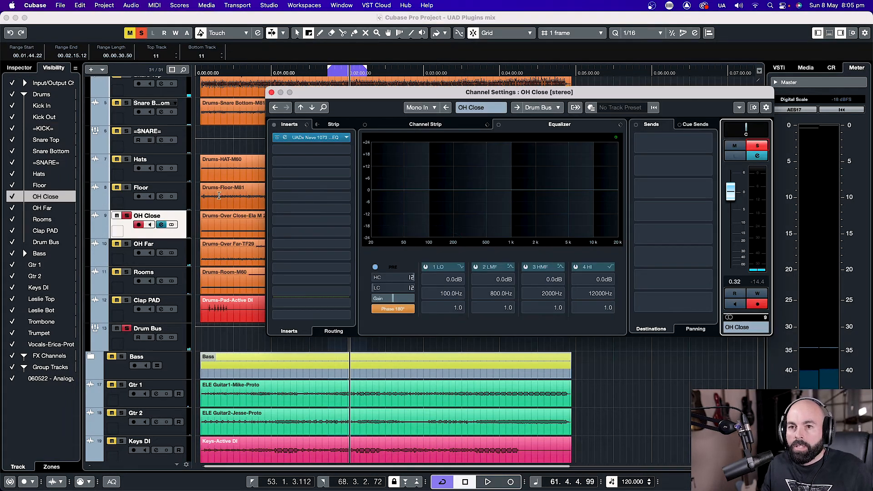
key(Down)
click(326, 139)
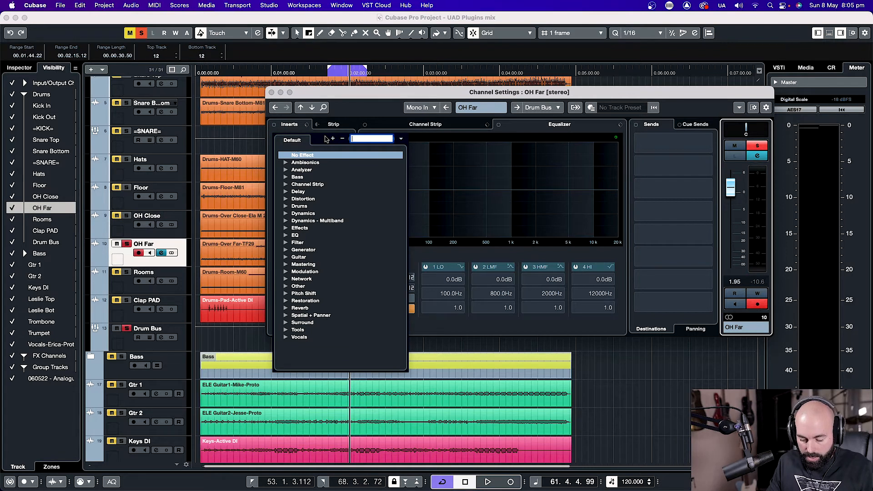
text(uad)
double_click(346, 263)
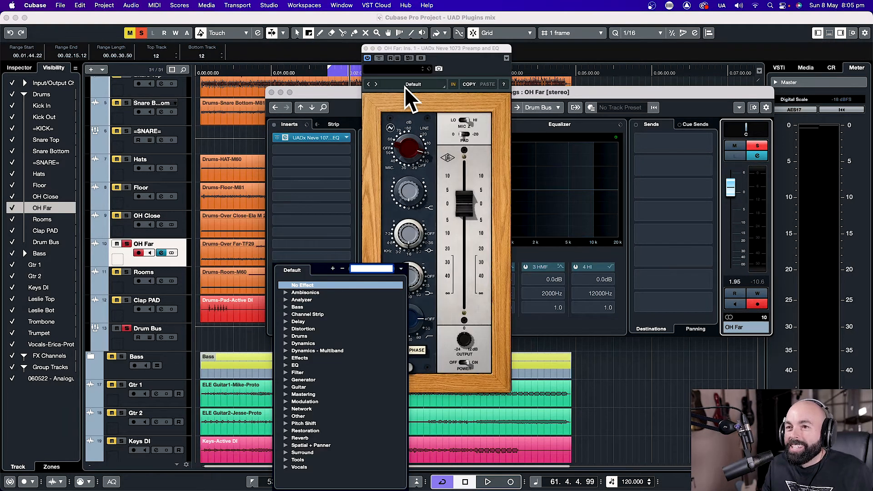
click(426, 118)
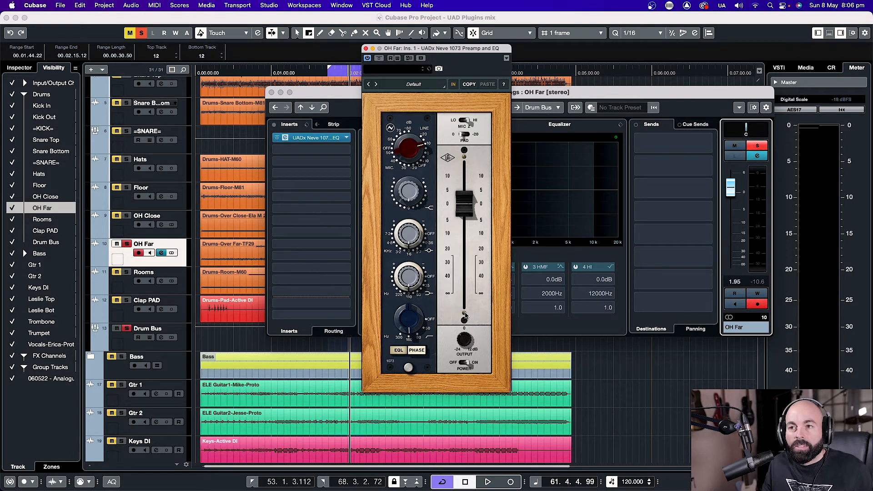
Adjust the mid and high EQ bands of OH Far's Neve 1073 while comparing the track soloed and in the full mix.
key(space)
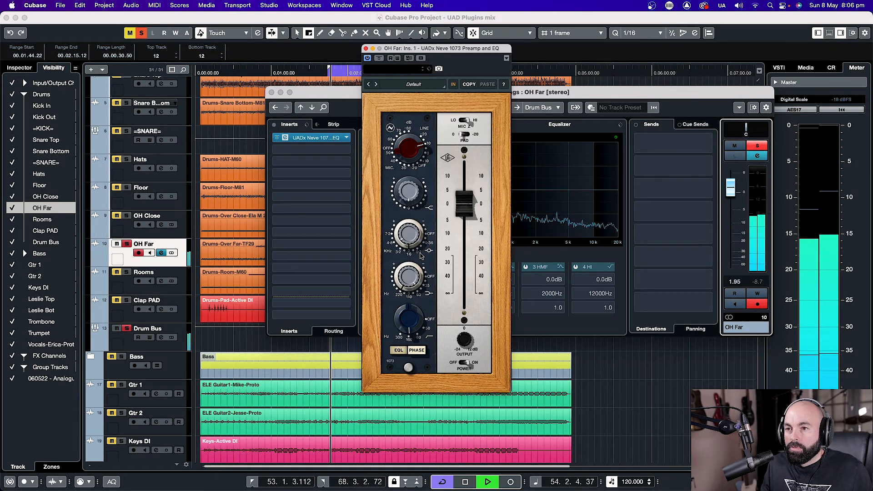
click(758, 146)
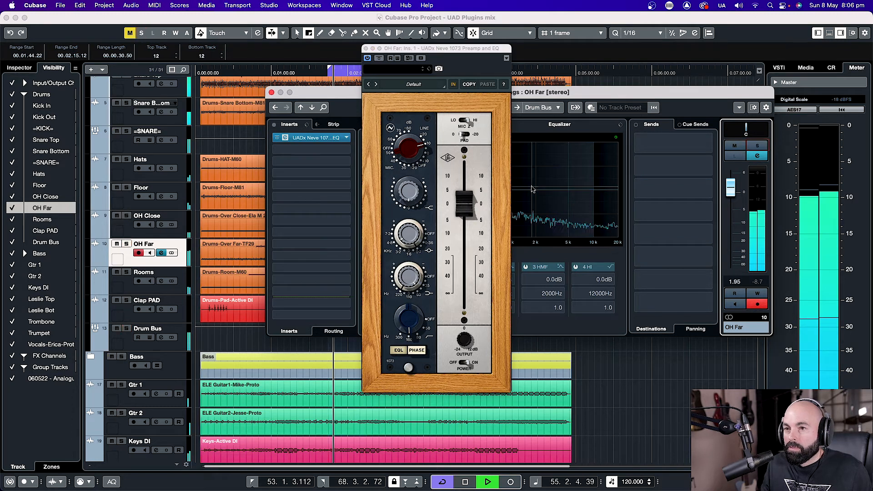
click(422, 234)
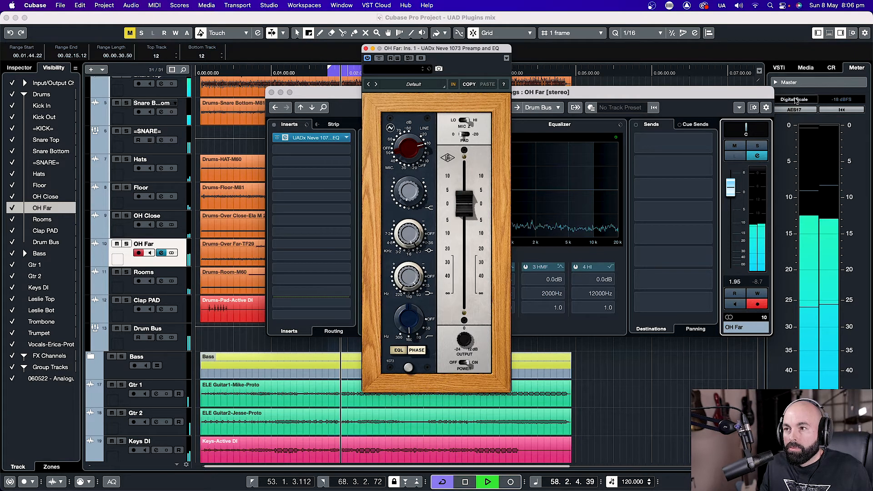
click(757, 145)
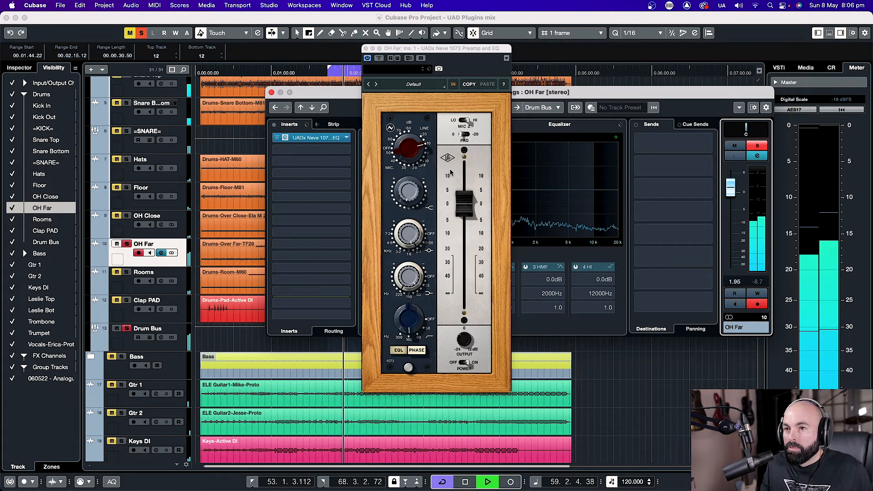
click(414, 185)
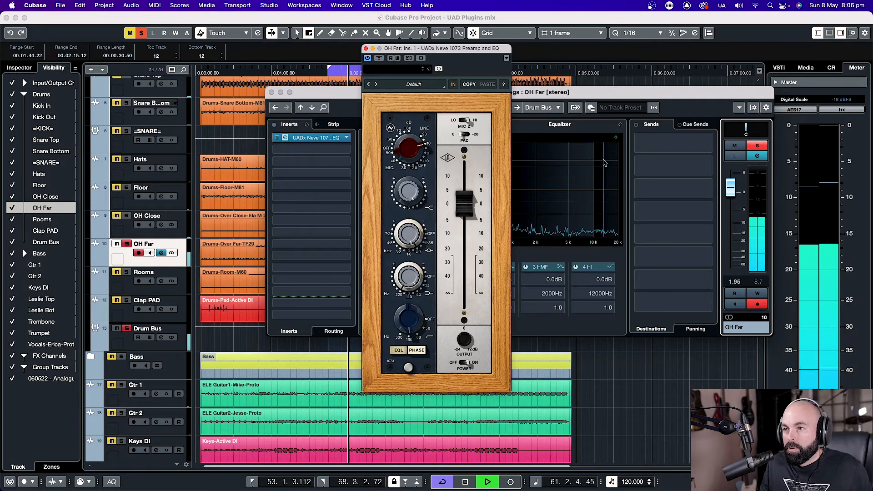
key(space)
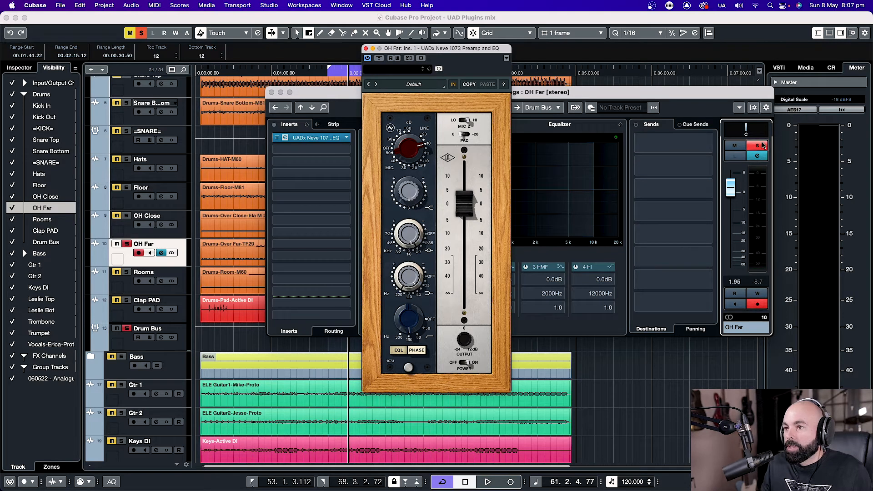
Unsolo OH Far, adjust its Neve 1073 high-frequency EQ during full-mix playback and close the plugin window.
click(758, 145)
key(space)
click(410, 197)
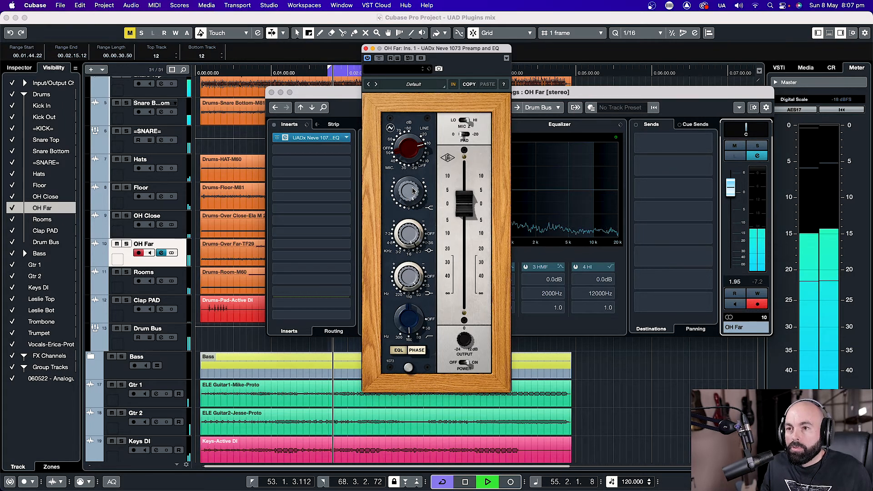
key(space)
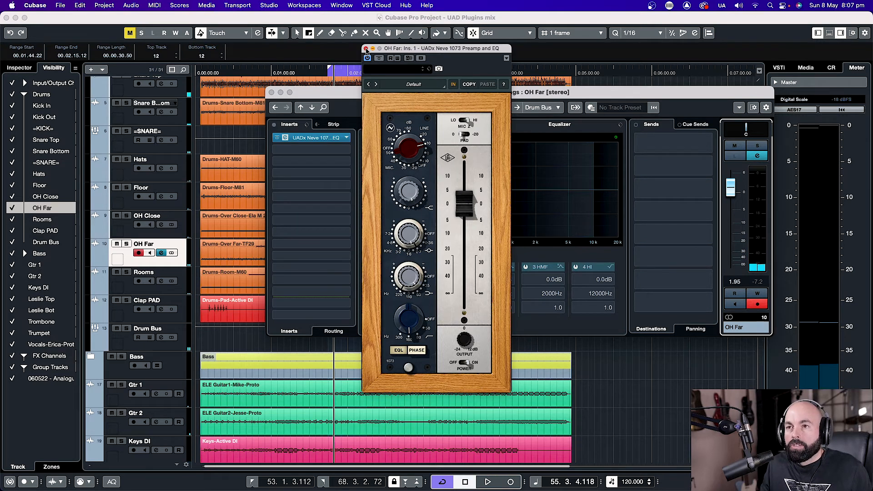
click(366, 49)
Play the full mix in short passes and examine OH Far's high frequencies in the channel equalizer's spectrum display.
key(space)
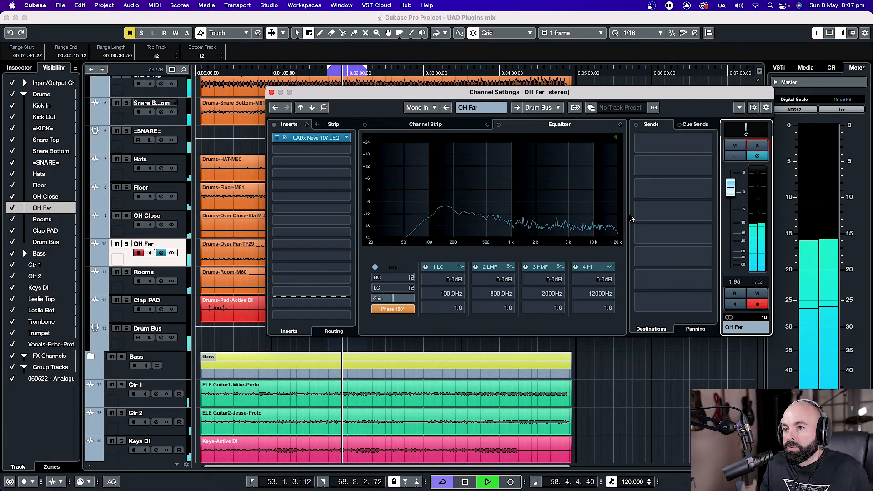
key(space)
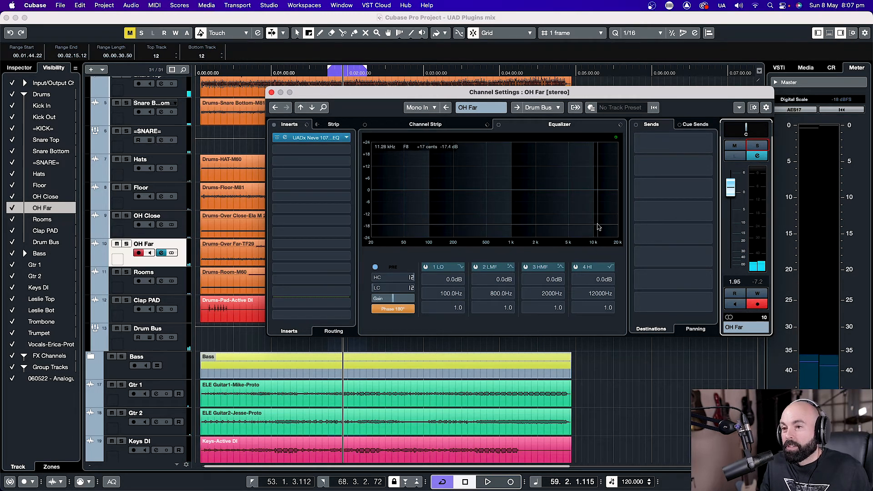
key(space)
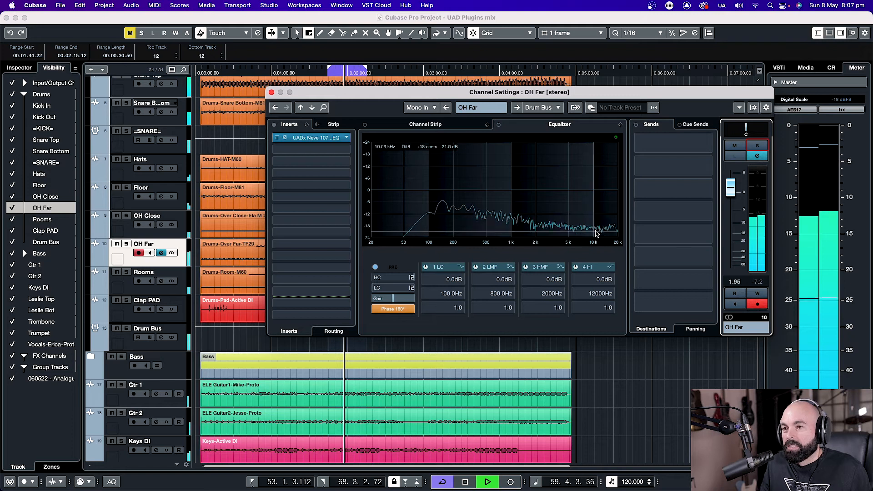
Compare OH Far with its Neve 1073 bypassed and active in the full mix, and close the plugin and channel windows.
click(338, 138)
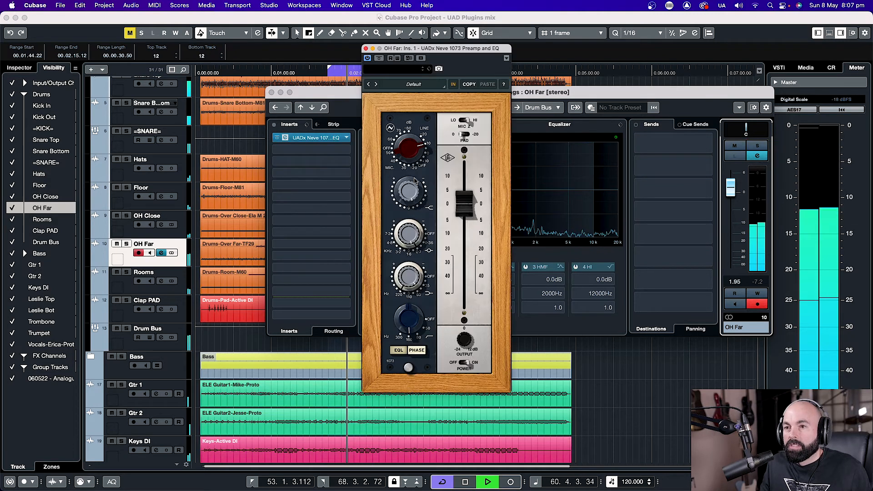
click(380, 59)
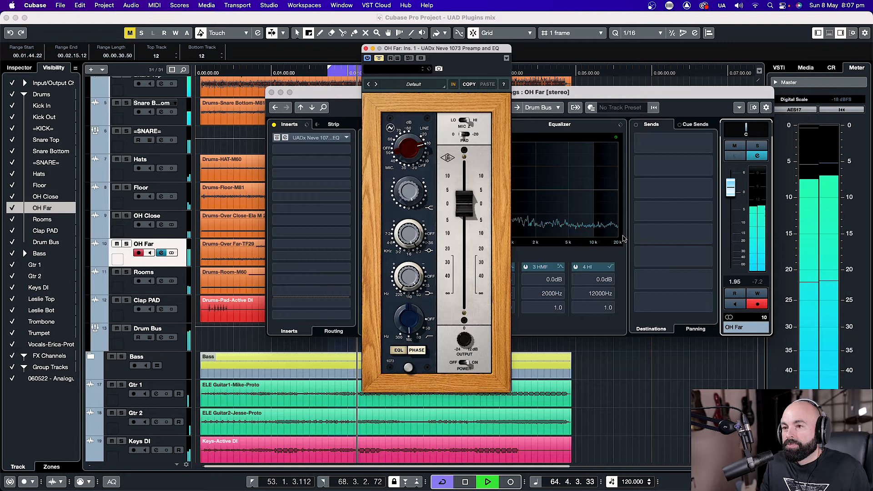
key(space)
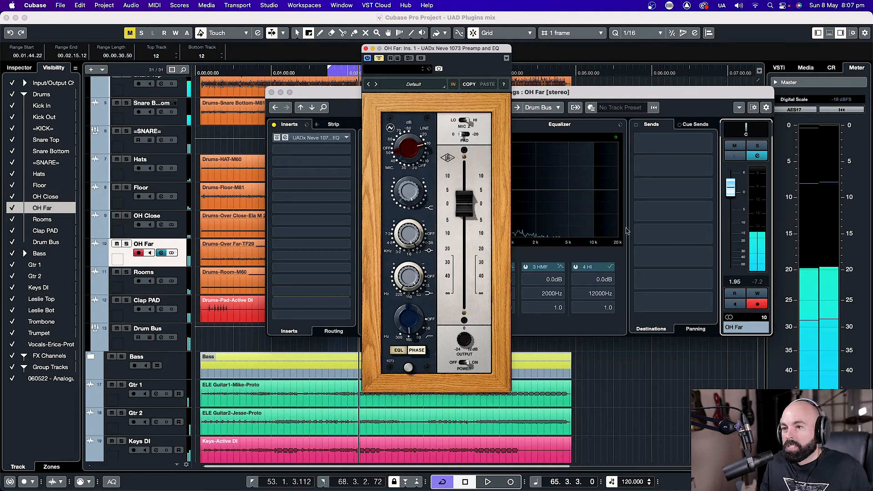
click(380, 58)
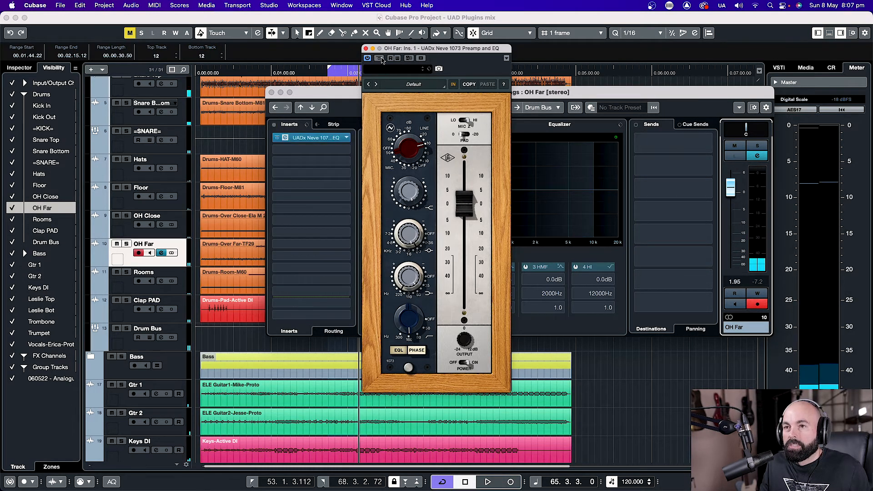
key(space)
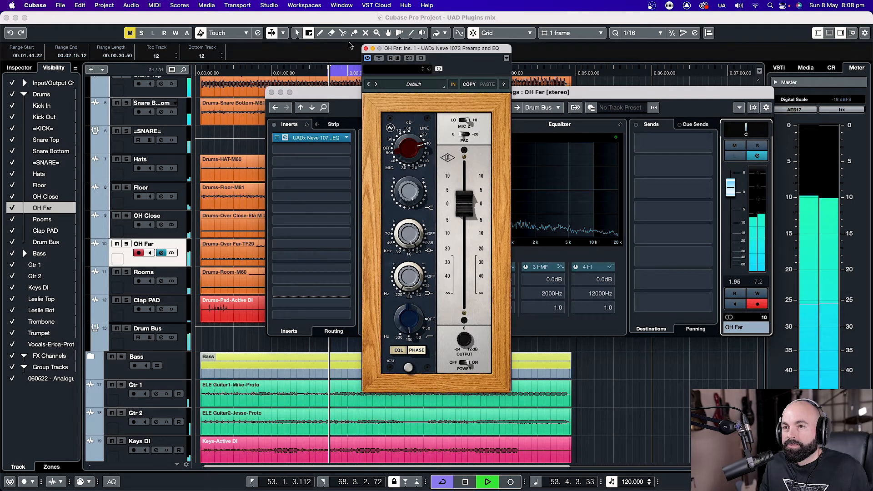
click(366, 49)
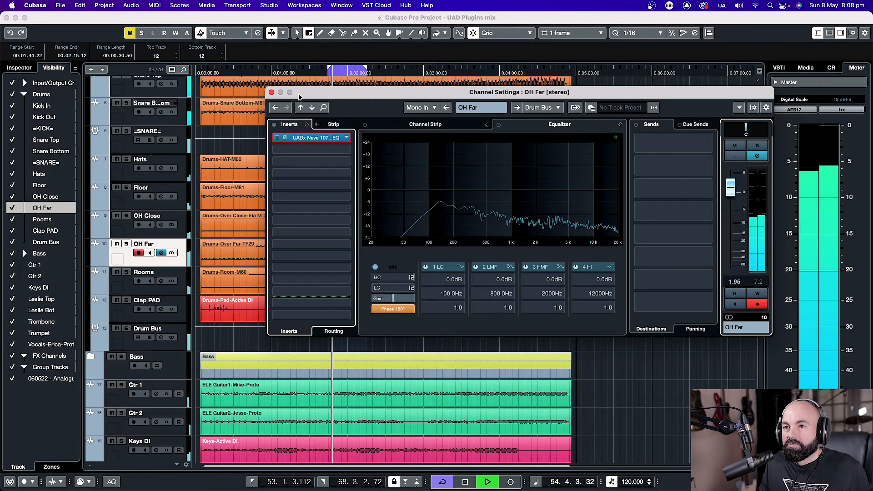
click(271, 93)
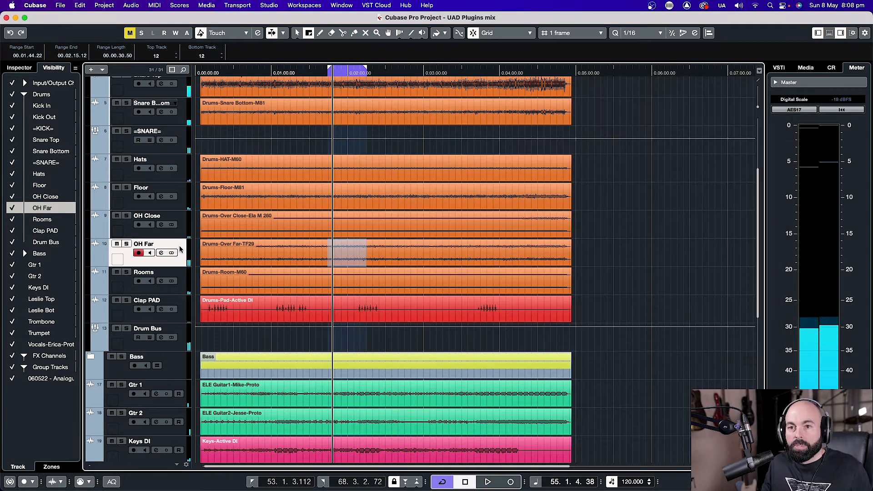
Adjust the Rooms track's Neve 1073 preamp gain while comparing it soloed and in the full mix, and close its plugin and channel windows.
click(122, 287)
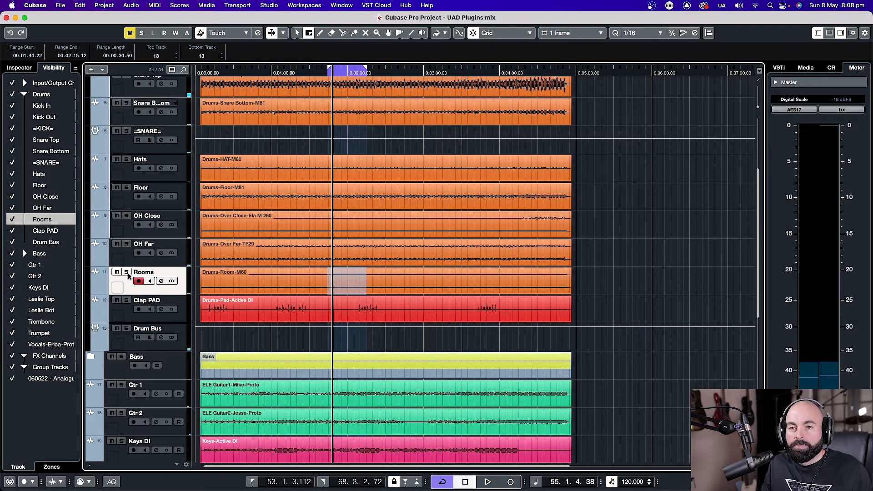
click(127, 273)
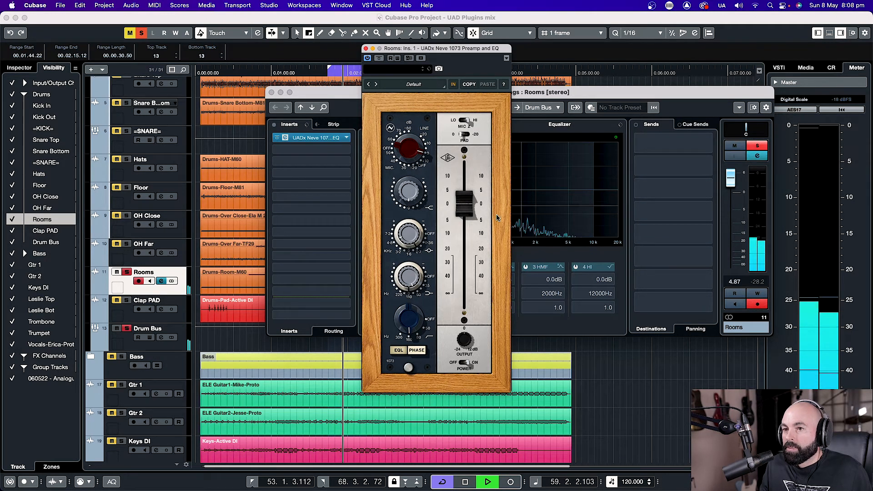
click(762, 144)
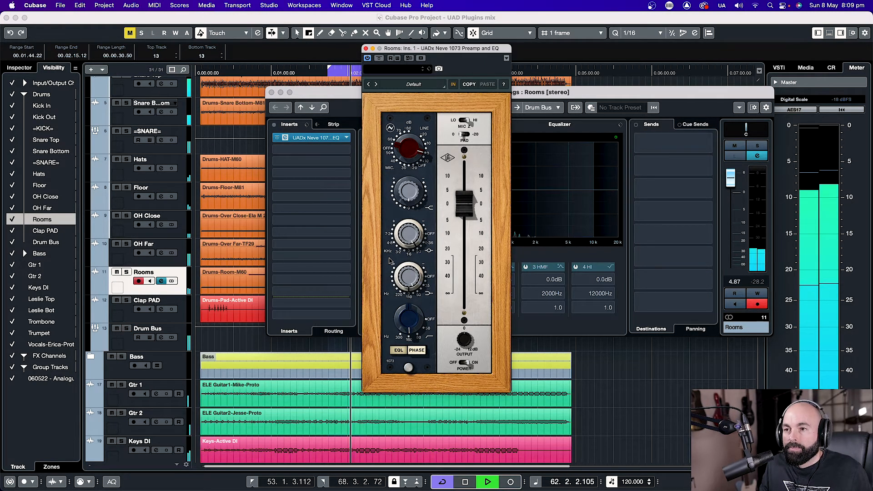
drag(467, 204, 465, 173)
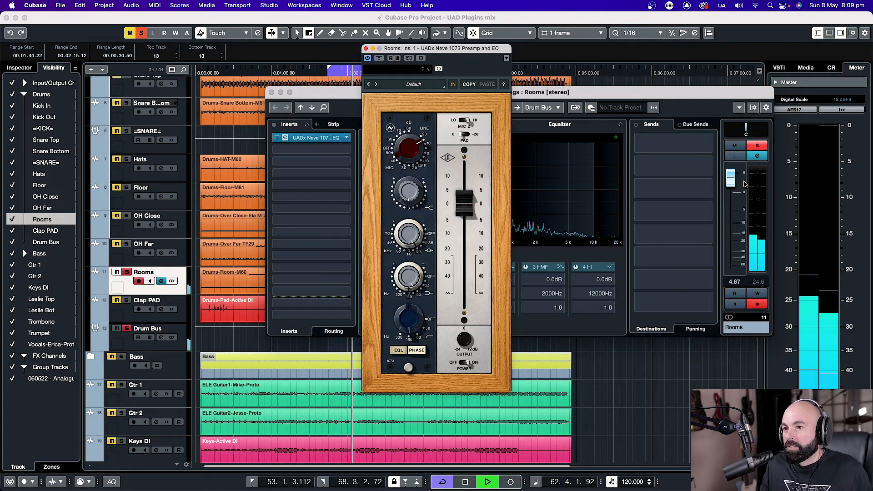
click(758, 146)
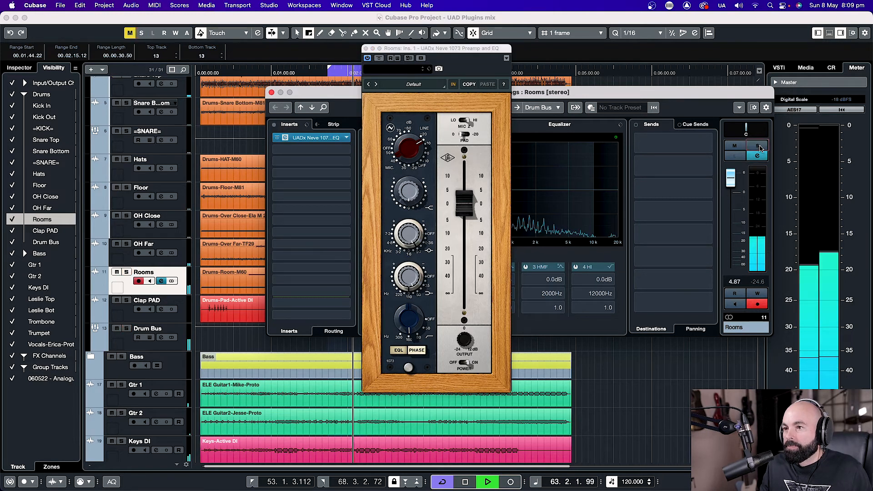
click(366, 48)
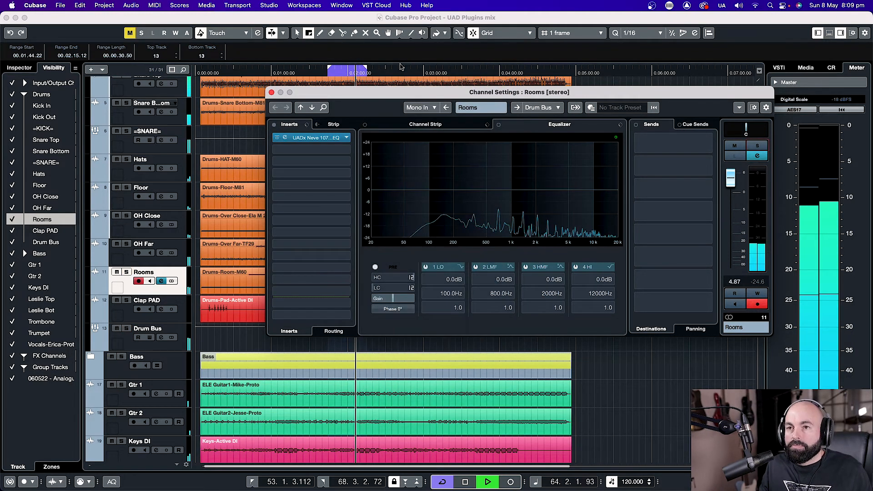
click(271, 93)
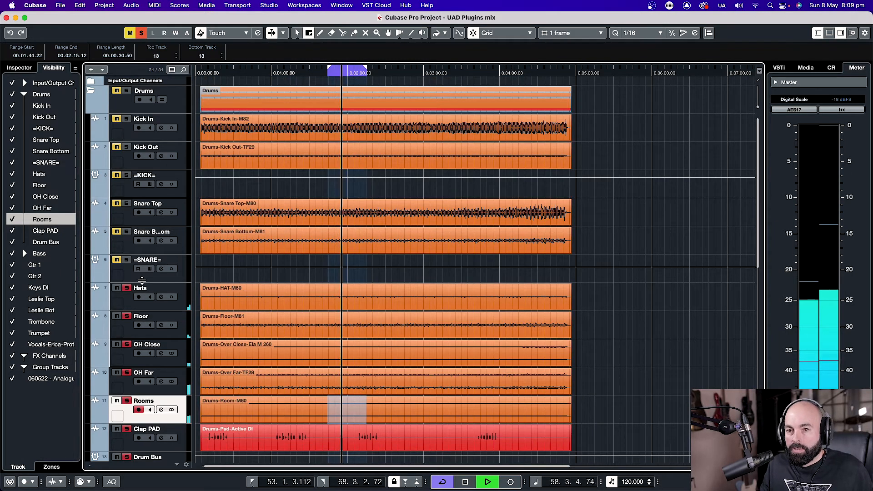
Audition the drums on their own during playback by switching the Drum Bus solo off and on.
scroll(136, 341, down, 3)
key(space)
click(126, 395)
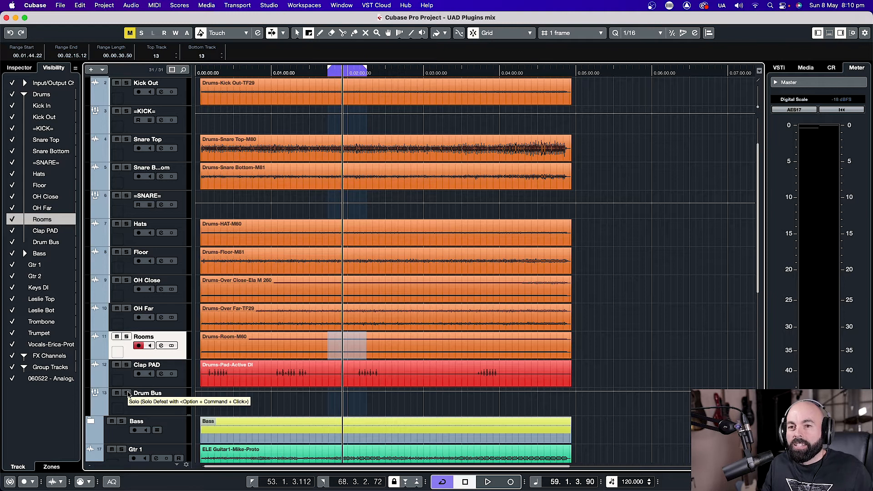
click(128, 395)
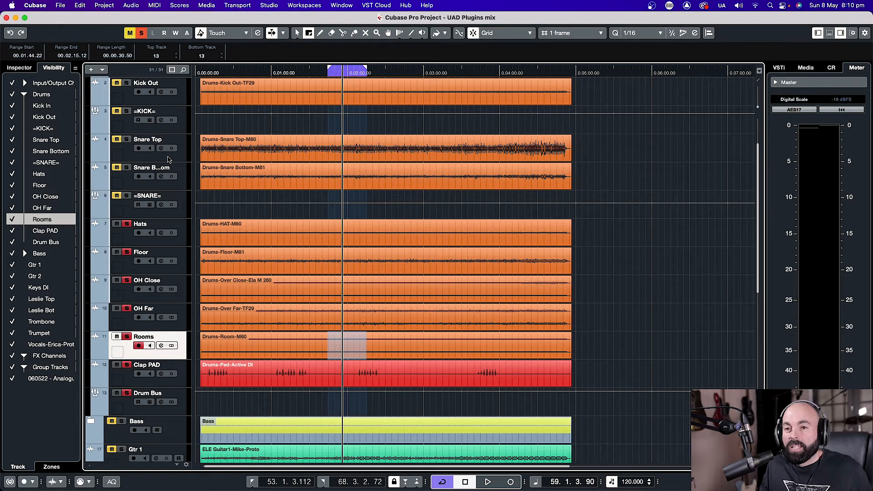
key(space)
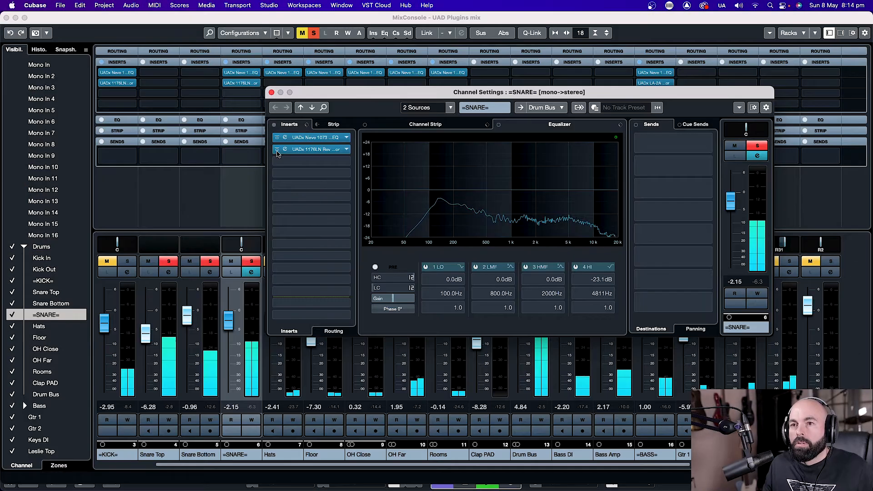
Check =SNARE= with its Neve 1073 open, soloed and in the full mix, lower its fader to -5.04 and close its windows.
click(285, 137)
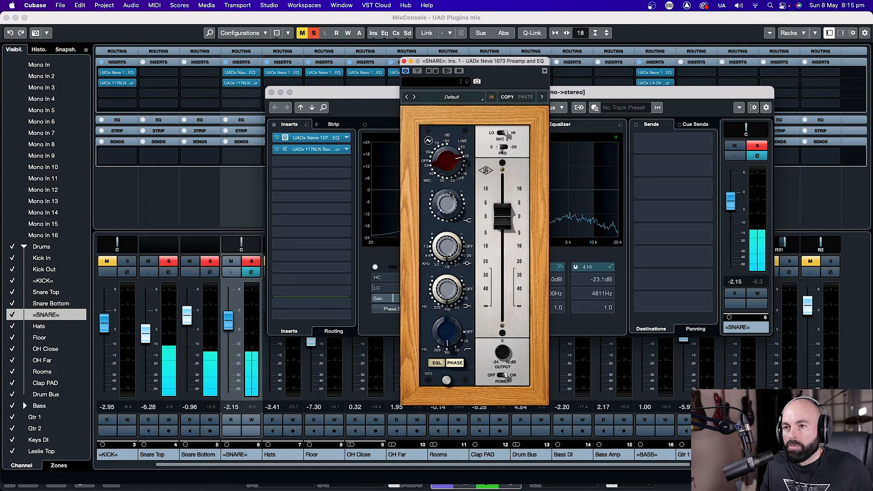
click(764, 146)
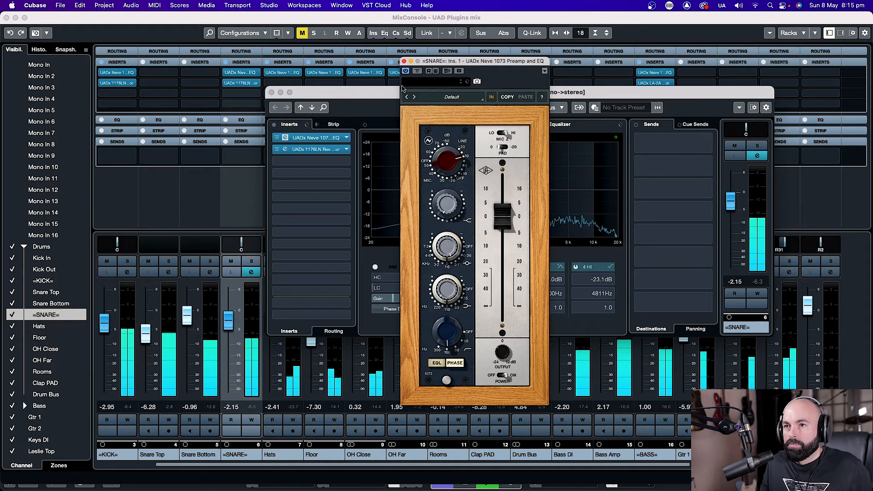
click(404, 61)
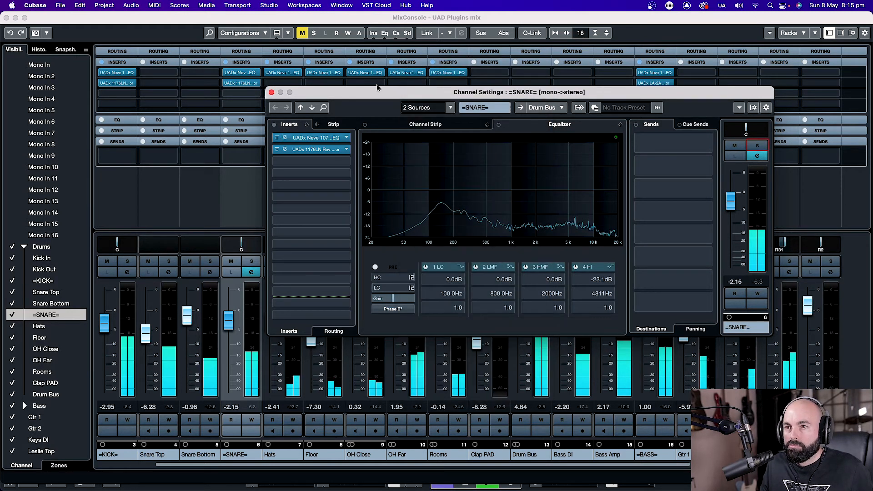
click(271, 93)
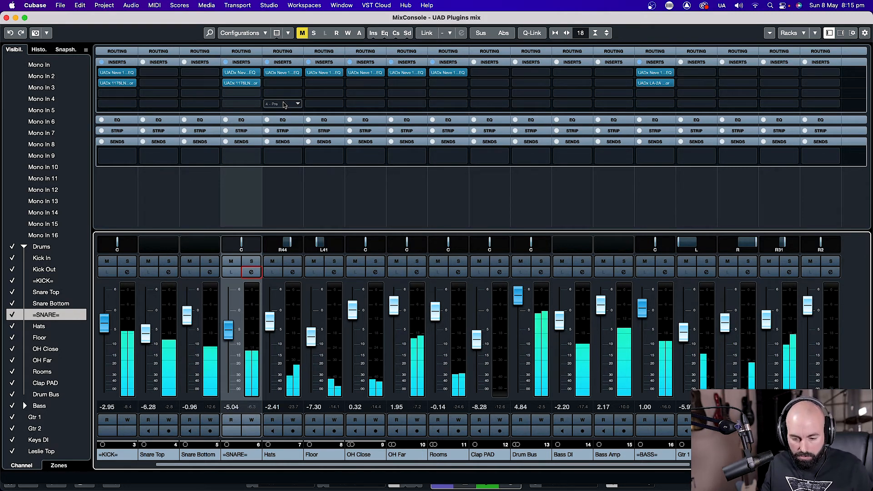
Review =SNARE='s 1176LN Rev E and Neve 1073 soloed and in the mix, lower its fader to -5.95 and close its windows.
click(251, 261)
click(251, 272)
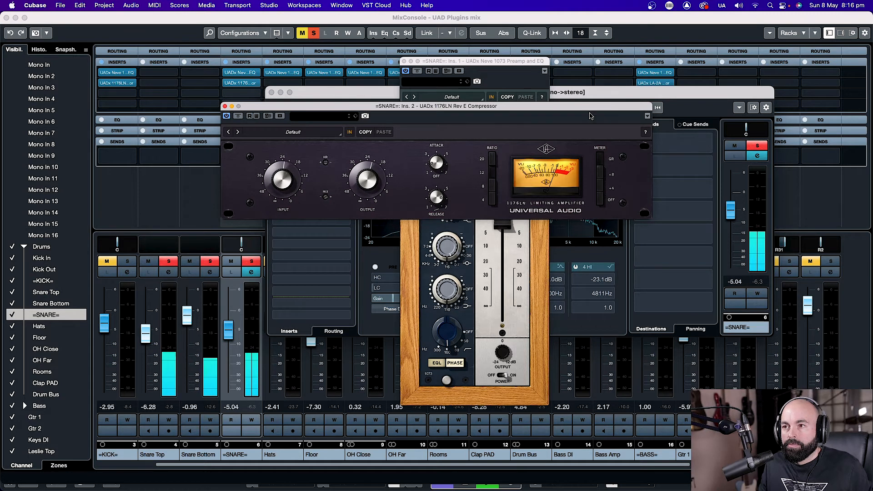
click(752, 145)
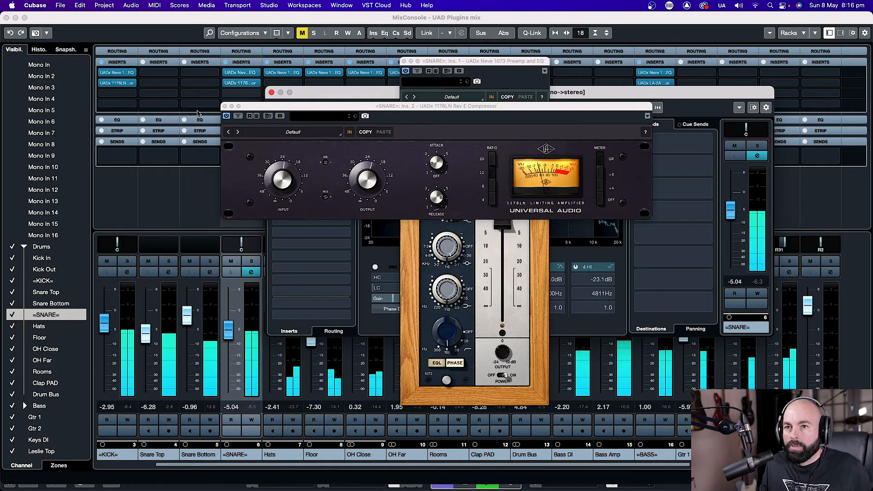
click(225, 107)
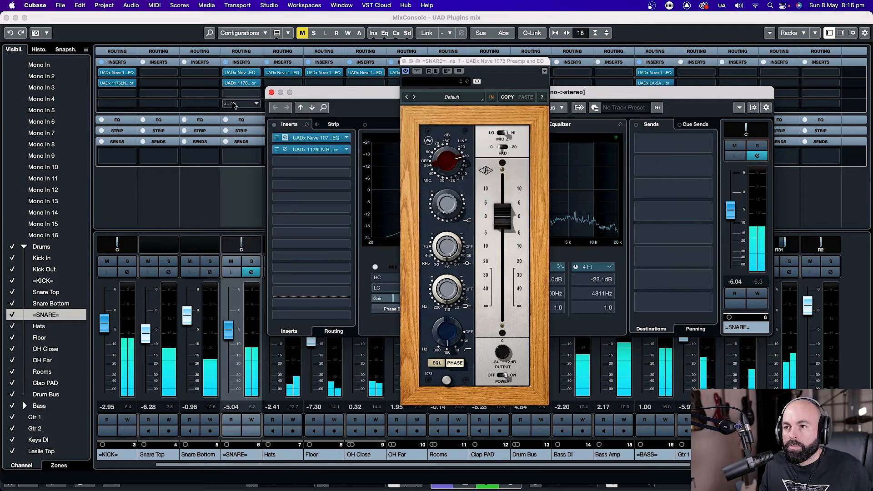
click(403, 62)
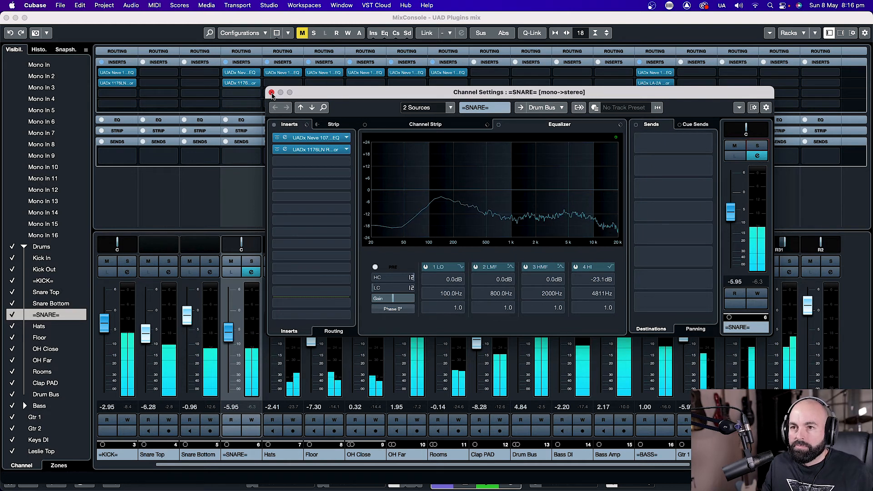
click(272, 93)
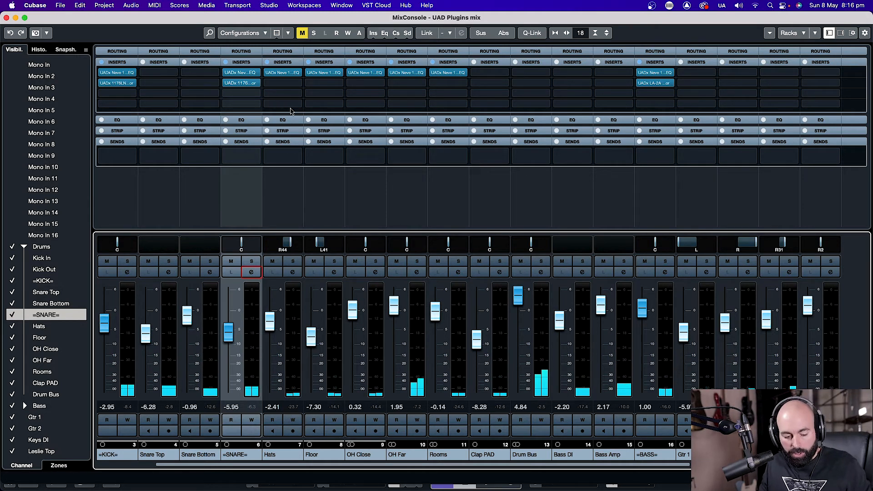
Return to the project window and play the song with only the Drum Bus soloed.
key(F2)
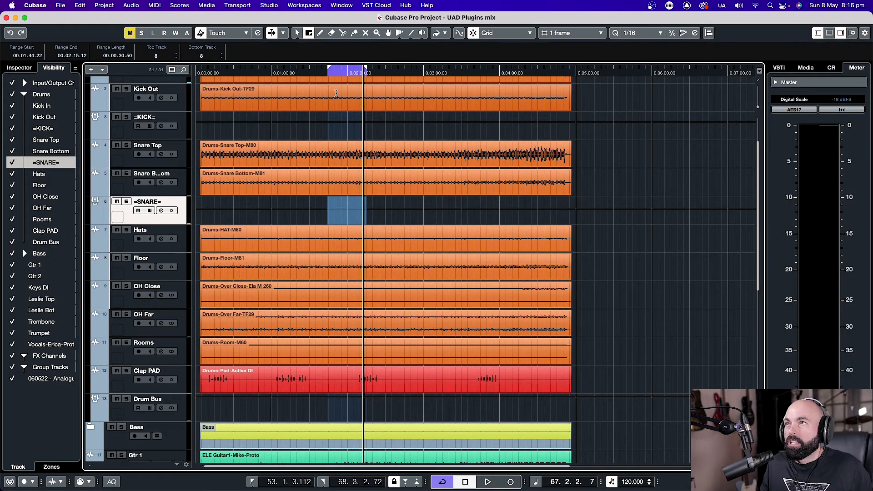
click(127, 399)
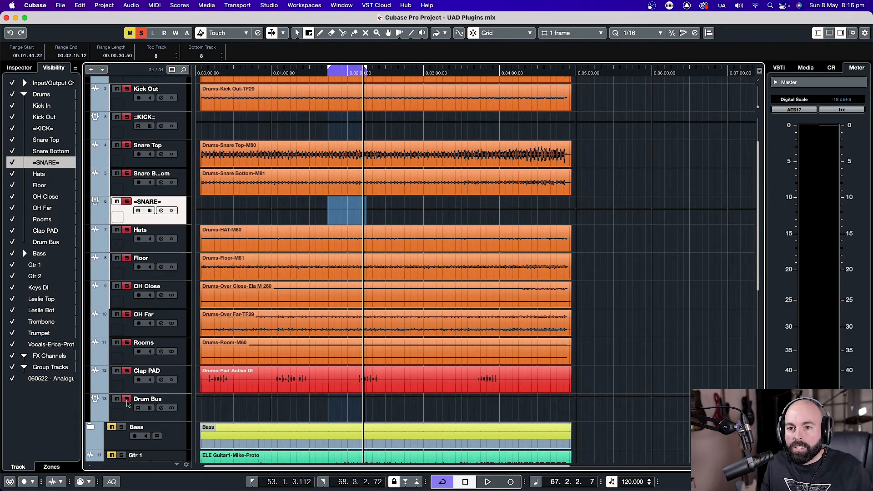
key(space)
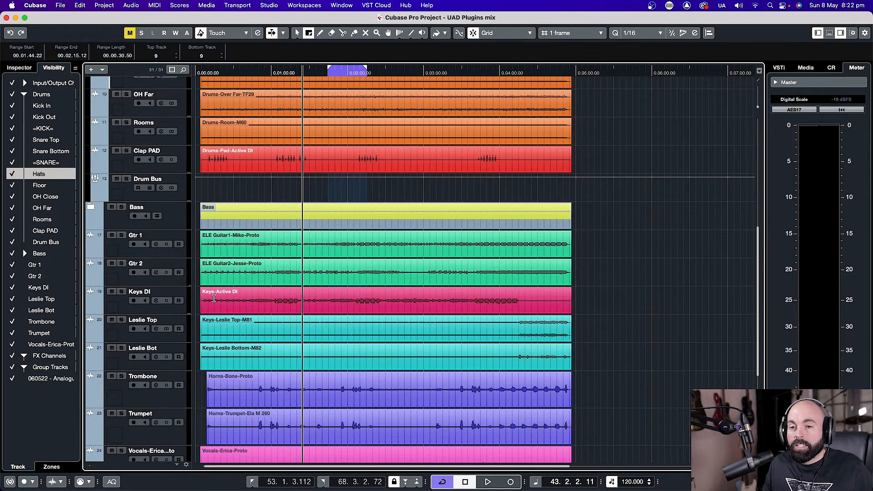
Open the Drum Bus channel settings and load the UADx API 2500 Bus Compressor in its first insert slot.
scroll(194, 296, down, 1)
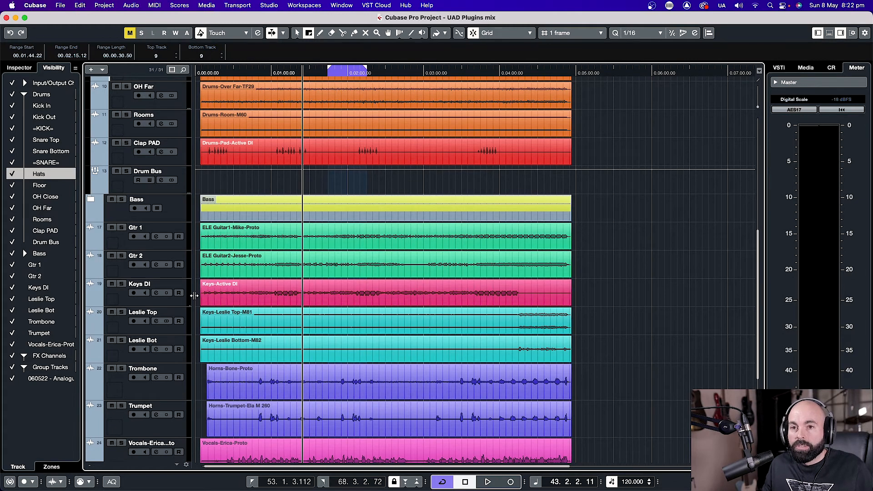
click(135, 178)
scroll(152, 208, up, 3)
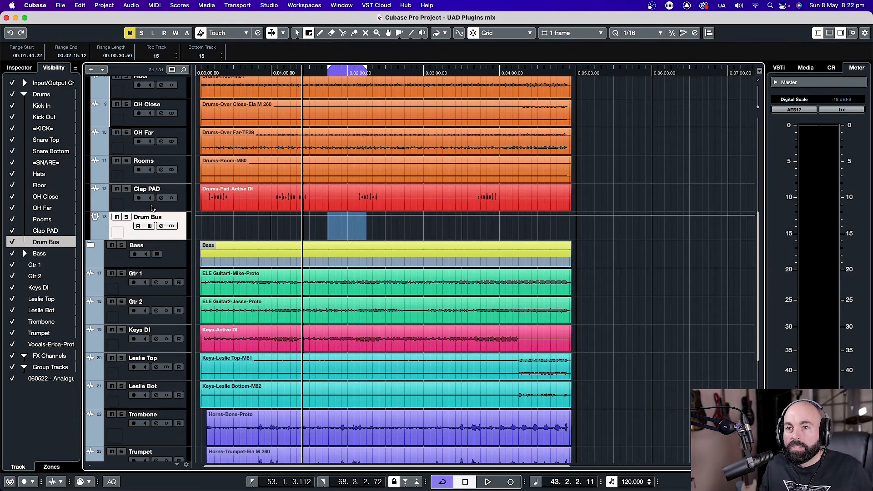
click(161, 226)
click(320, 137)
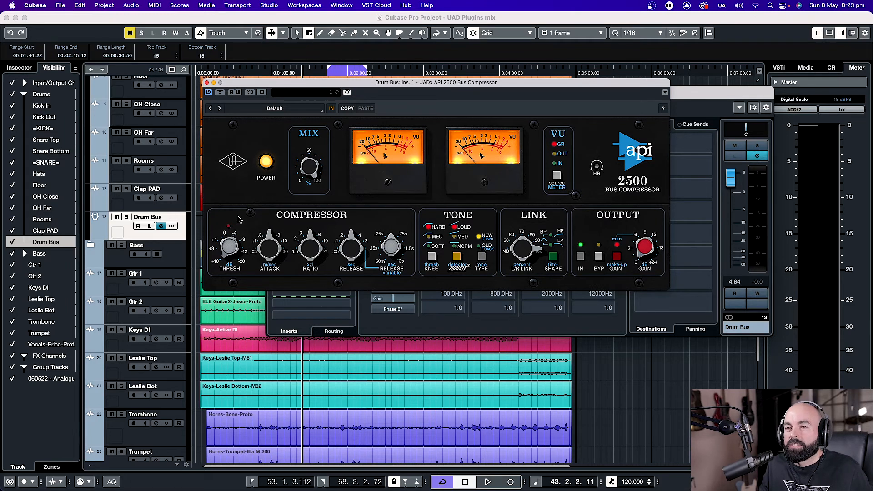
Adjust the API 2500's compressor controls during full-mix playback and switch its make-up gain out of manual mode and back.
key(space)
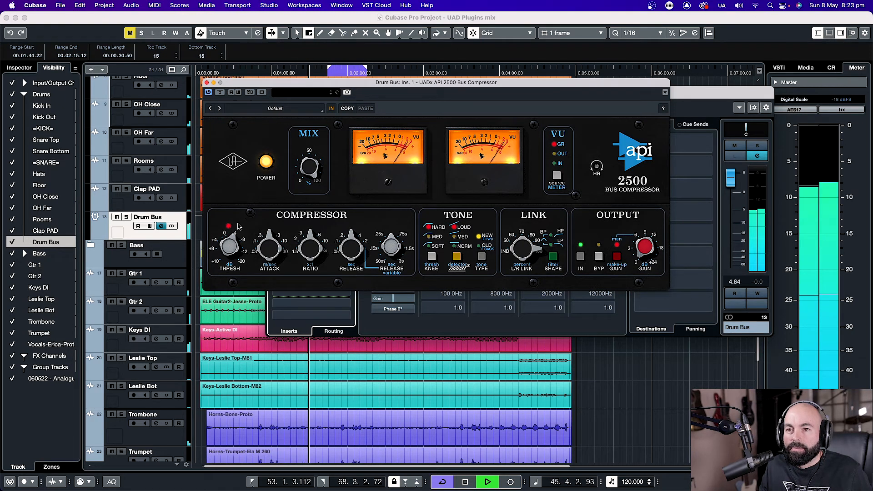
drag(263, 236, 269, 229)
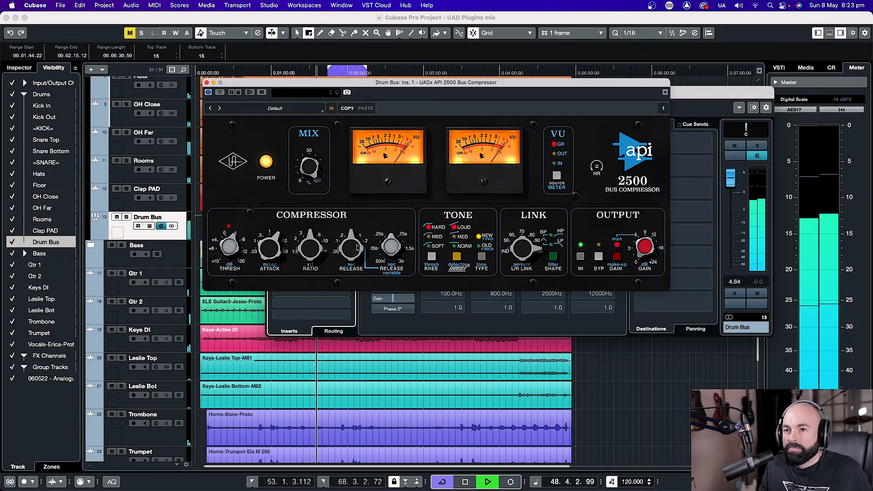
click(618, 256)
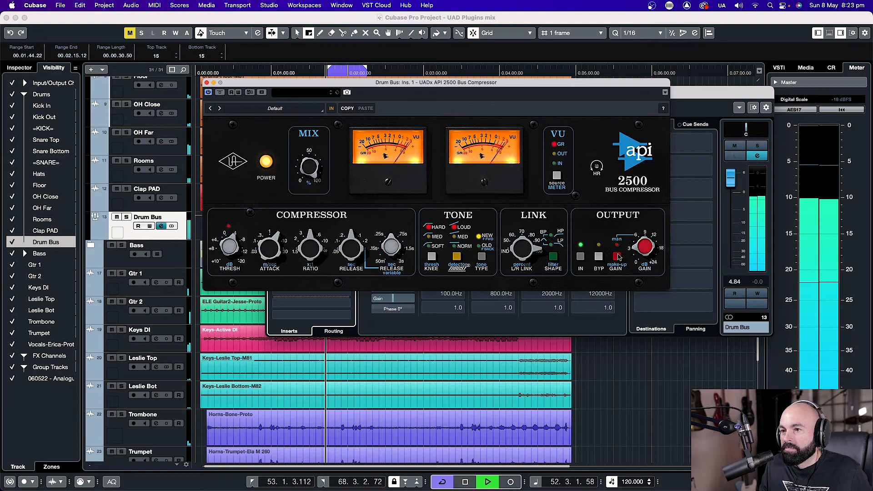
click(618, 257)
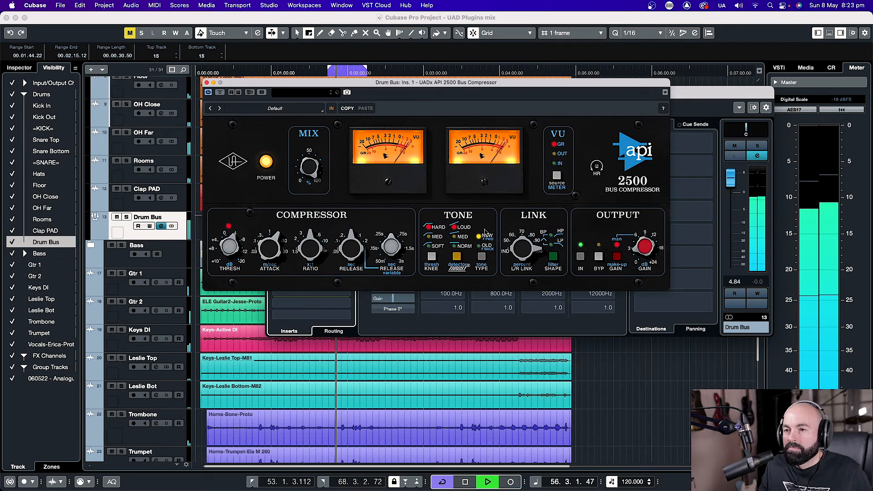
Compare the API 2500's other detector thrust settings by ear and return it to Loud.
click(457, 257)
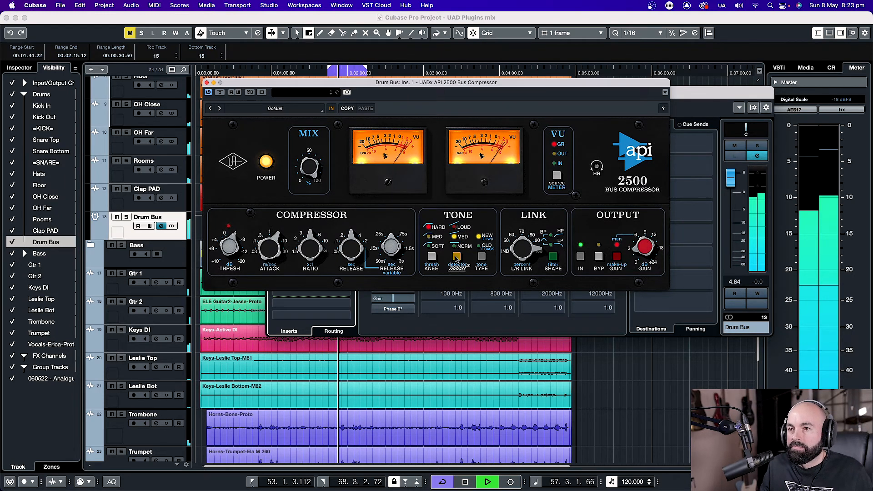
click(457, 257)
click(457, 257)
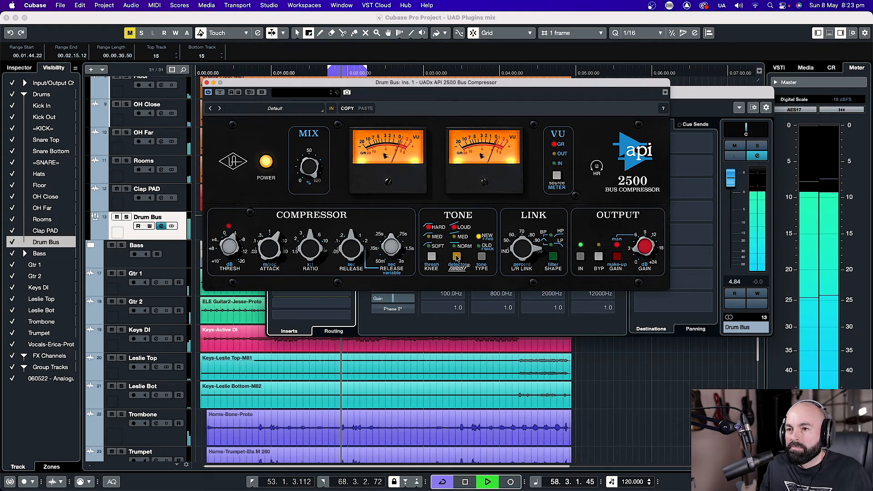
Compare the API 2500's Hard, Med and Soft threshold knee settings during playback and select Soft.
click(432, 257)
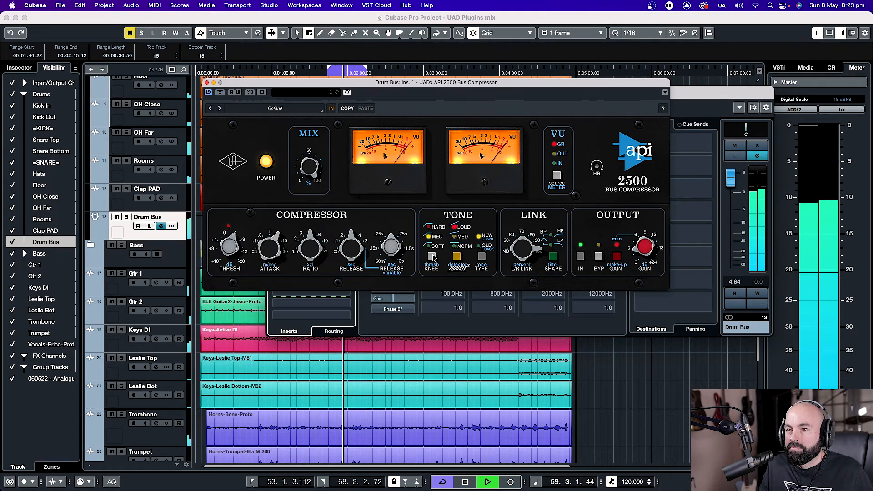
click(432, 257)
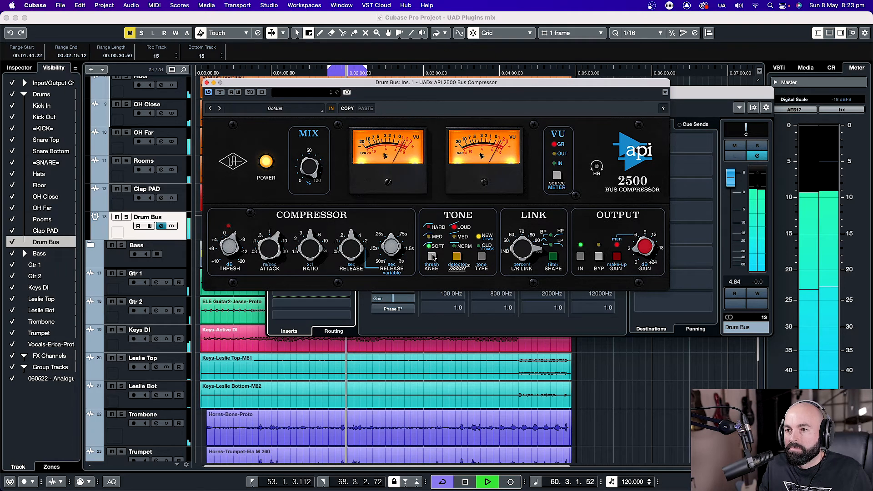
click(432, 257)
click(432, 257)
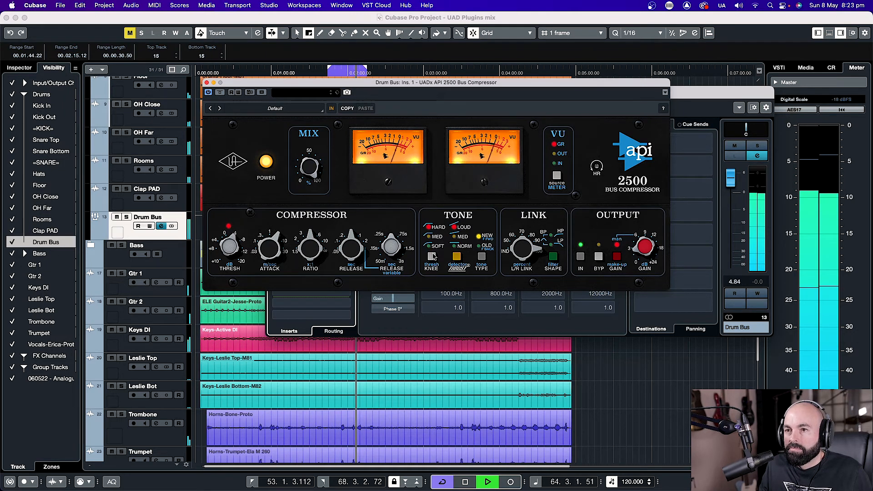
click(432, 257)
click(432, 257)
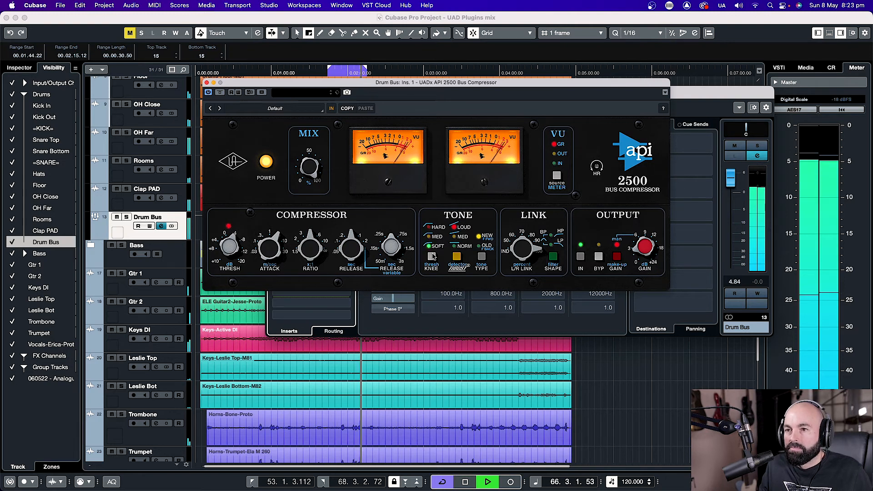
Compare the API 2500's Hard threshold knee against the other knee settings during mix playback and return it to Soft.
key(space)
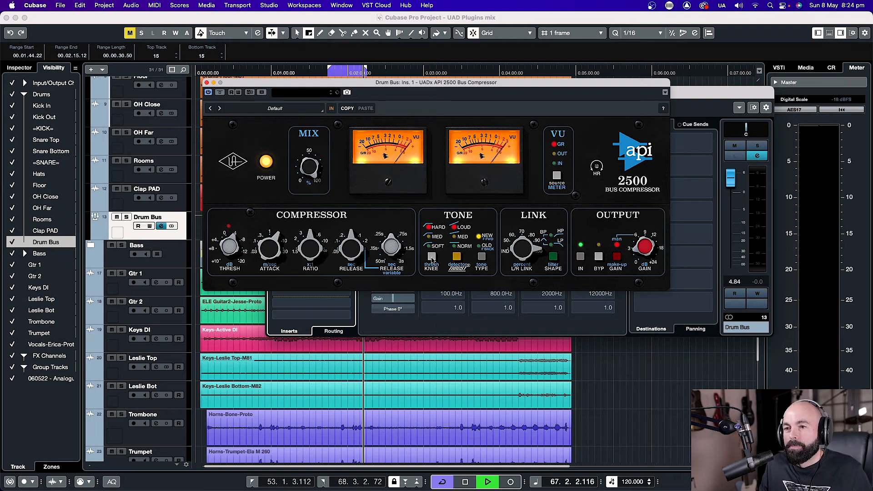
key(space)
click(431, 257)
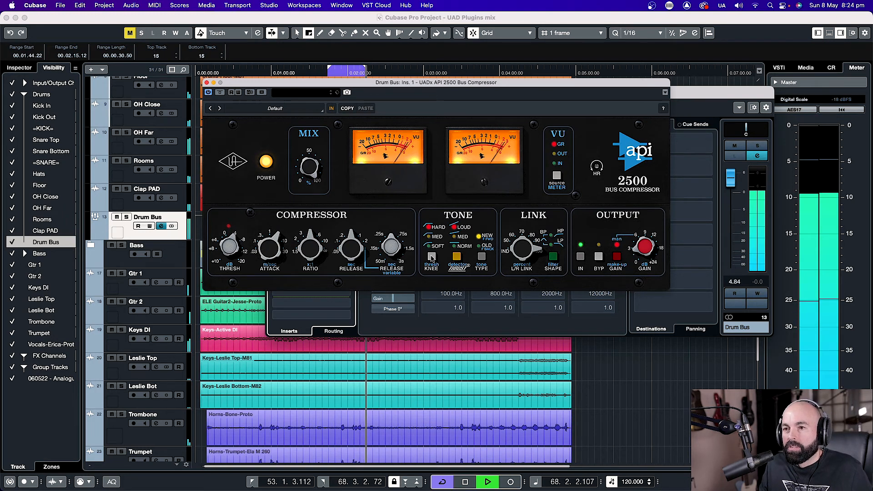
click(432, 257)
click(431, 257)
click(432, 257)
click(432, 257)
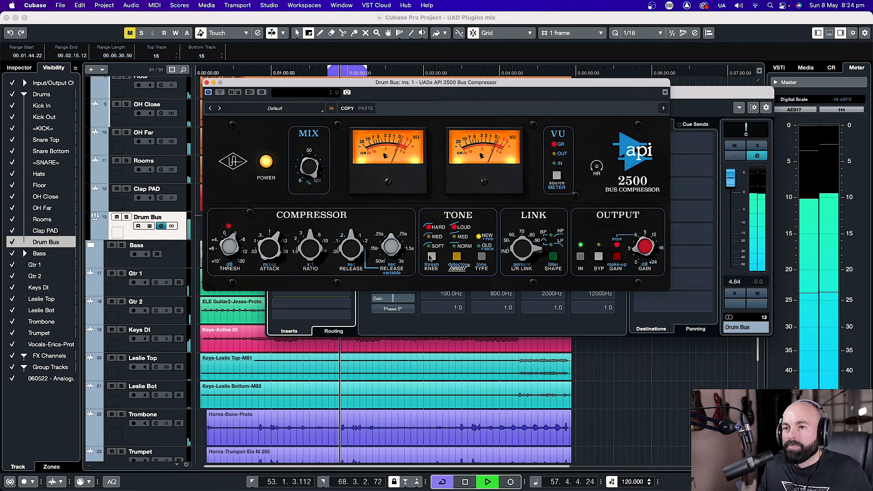
key(space)
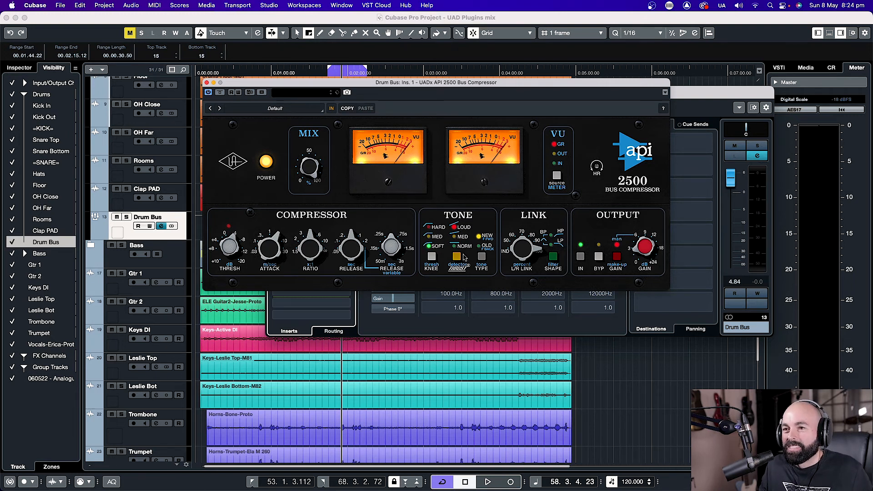
Compare the Med detector thrust setting on the API 2500 by ear during playback and return it to Loud.
key(space)
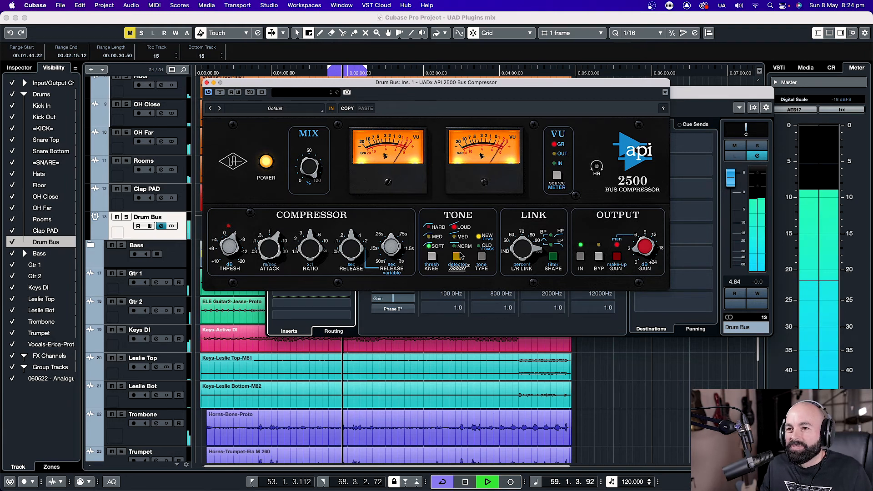
click(457, 257)
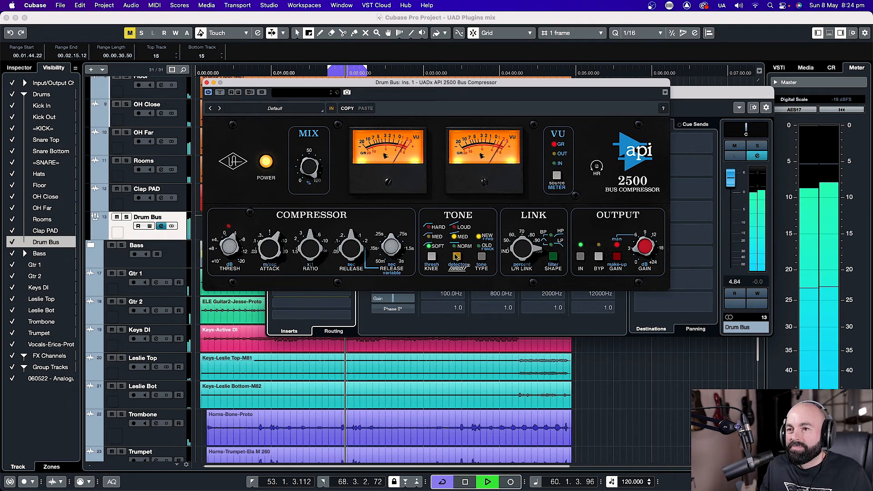
click(457, 257)
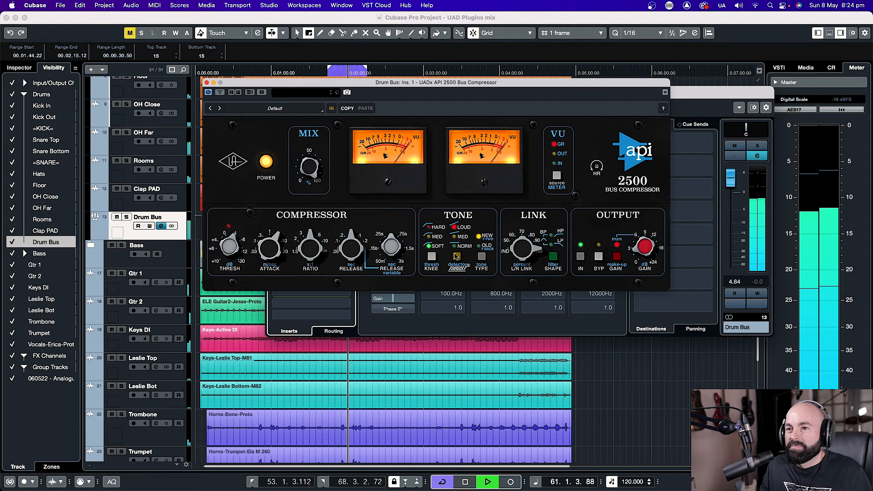
Compare the API 2500's Soft and Med threshold knee settings during playback and select Med.
click(432, 257)
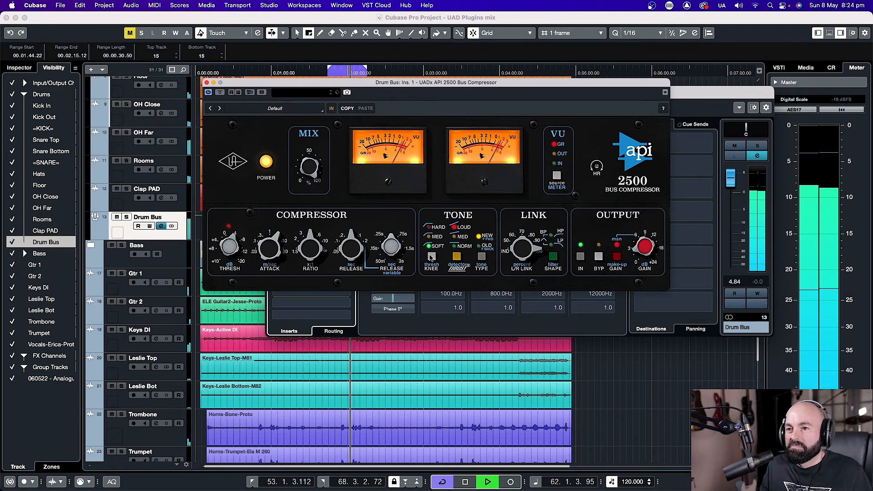
click(431, 257)
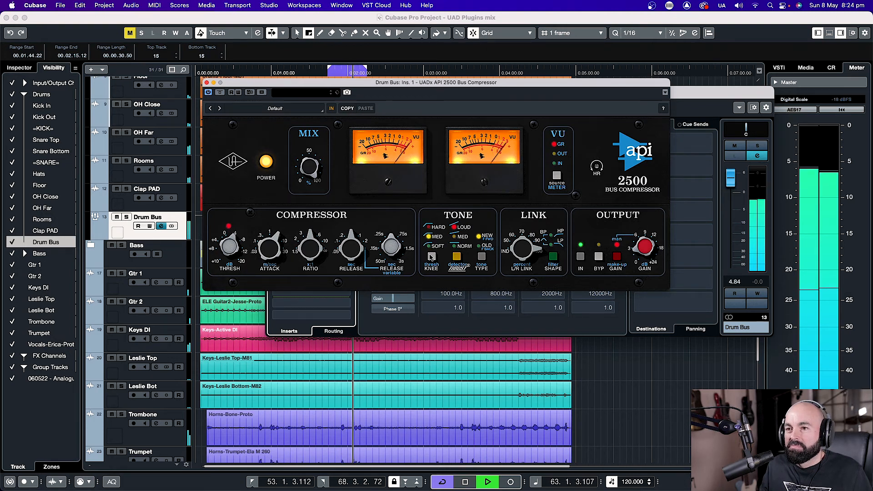
click(431, 257)
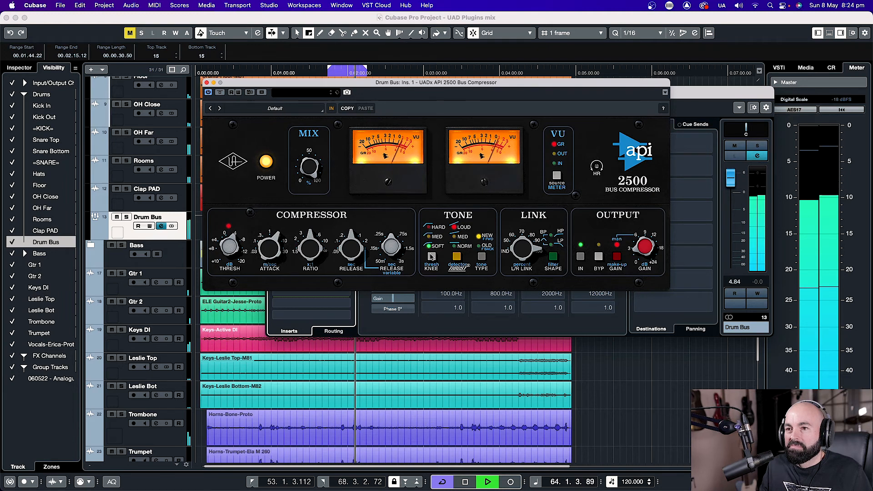
click(431, 257)
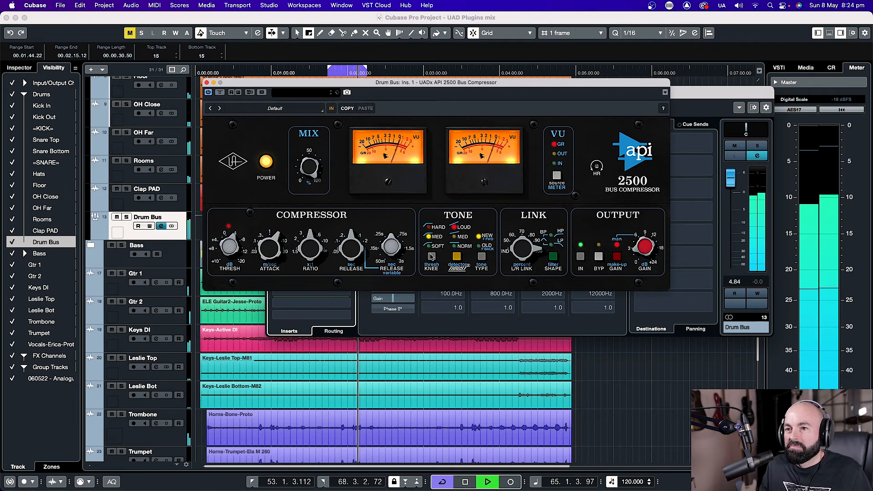
click(432, 257)
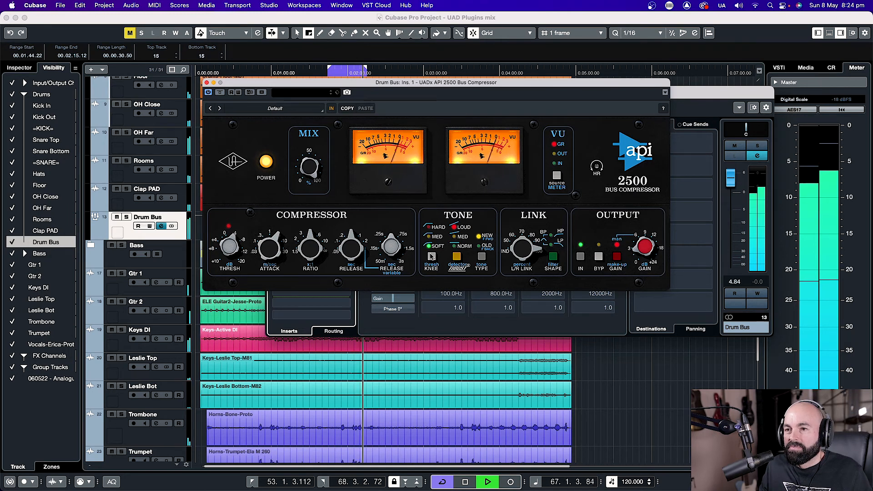
click(431, 257)
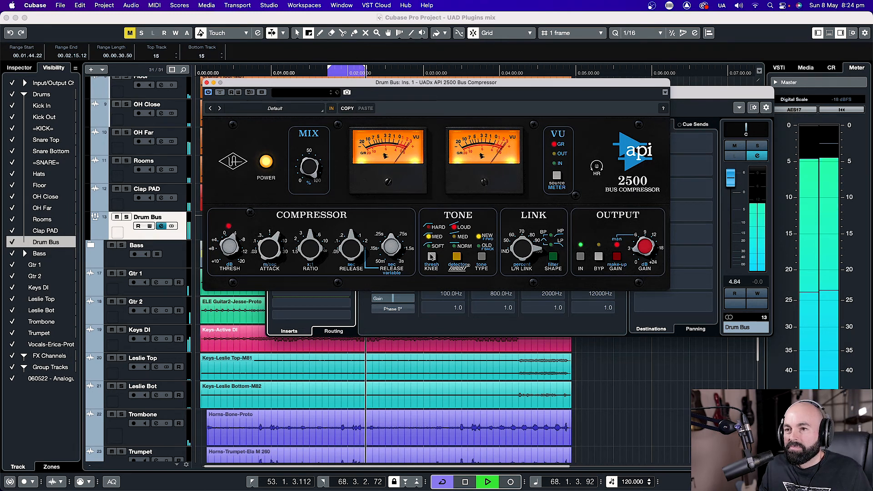
key(space)
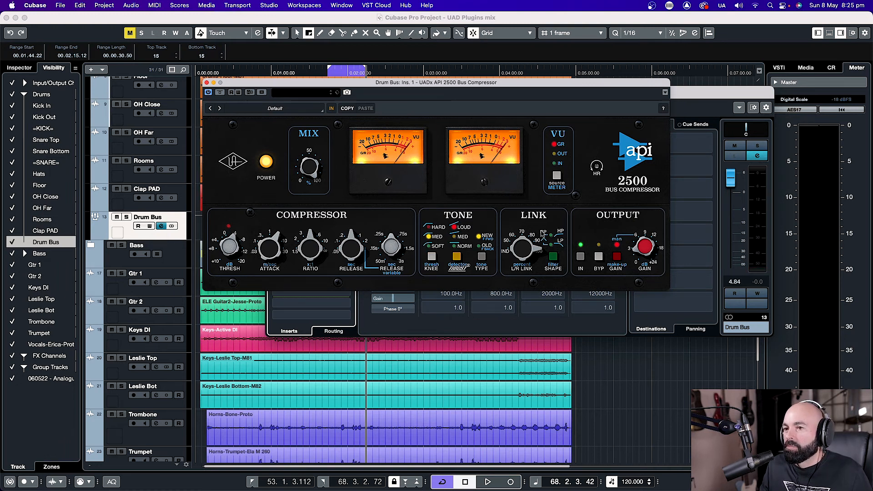
Compare the Drum Bus with the API 2500 bypassed and engaged during mix playback, leaving the compressor engaged.
key(space)
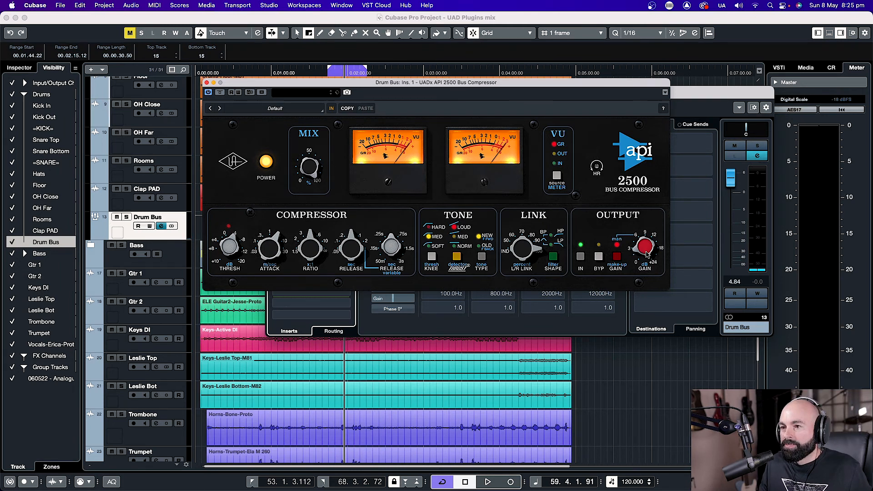
key(space)
click(599, 256)
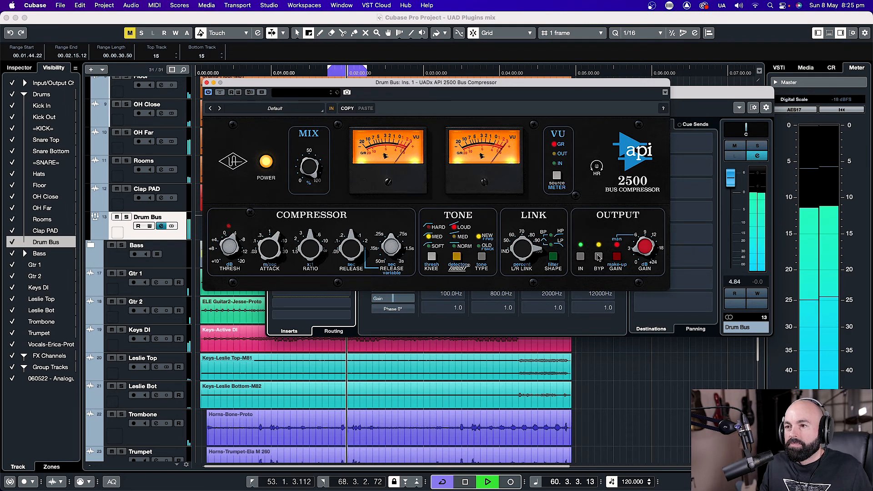
key(space)
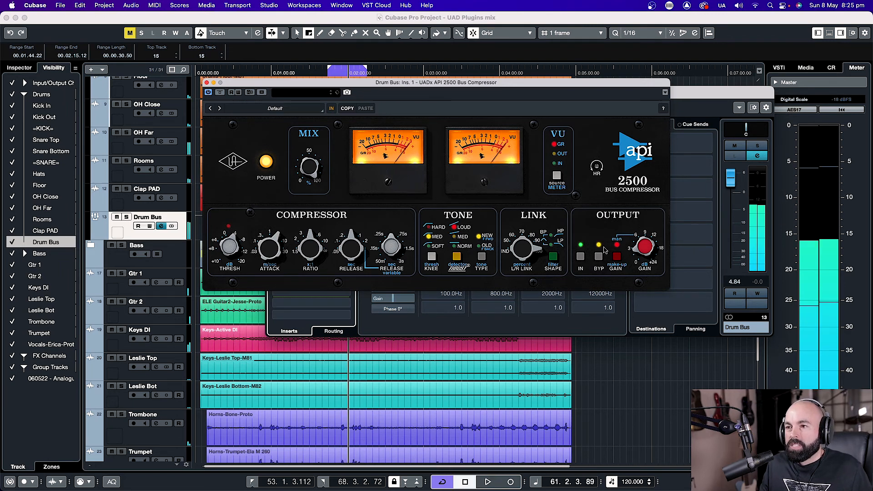
click(598, 257)
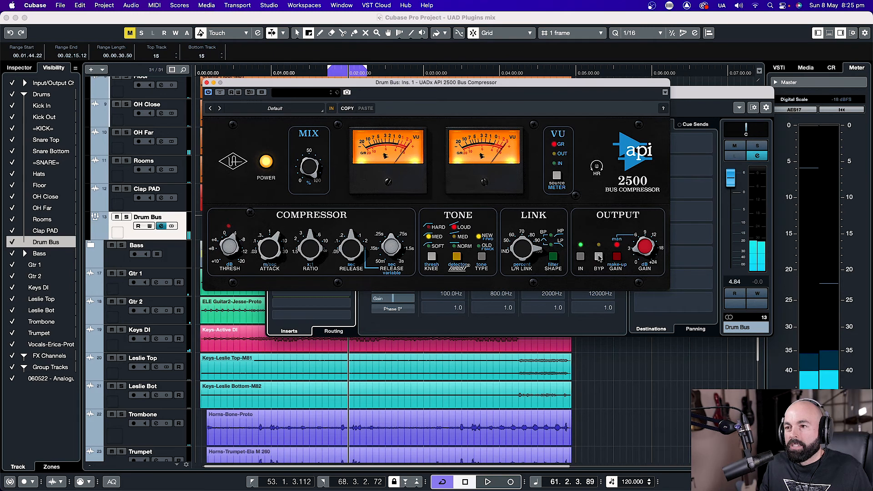
click(599, 256)
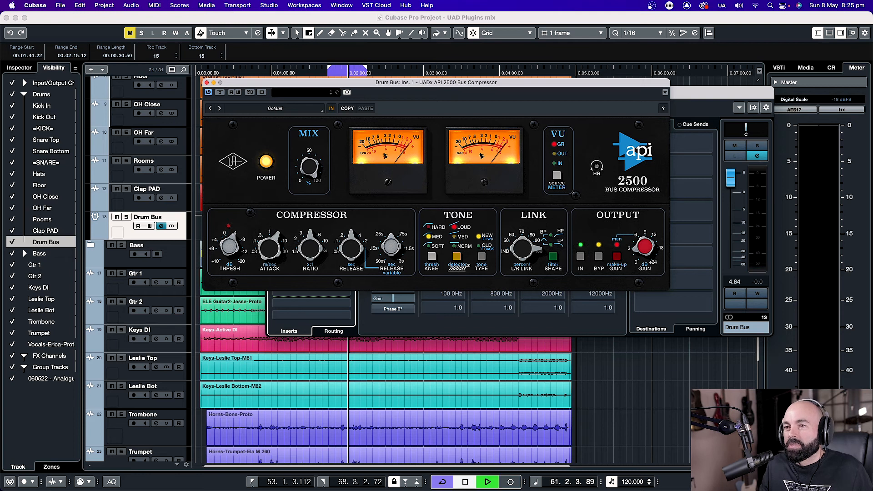
key(space)
click(599, 256)
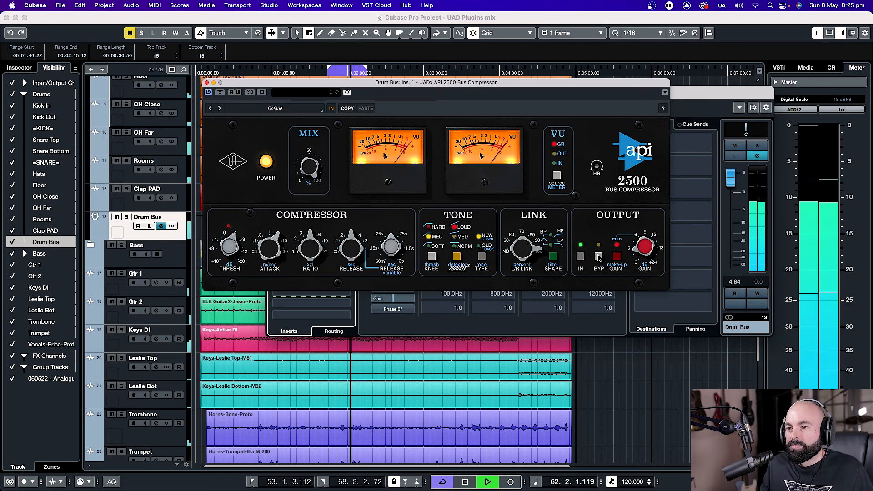
click(599, 257)
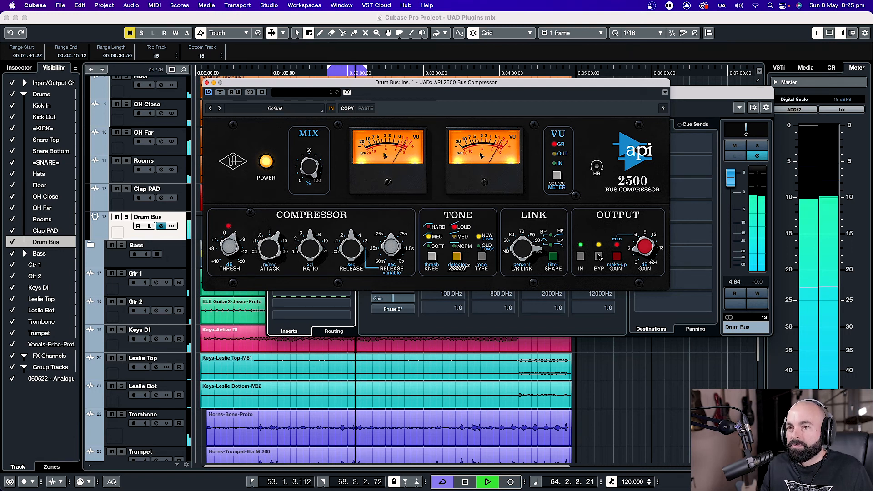
click(599, 256)
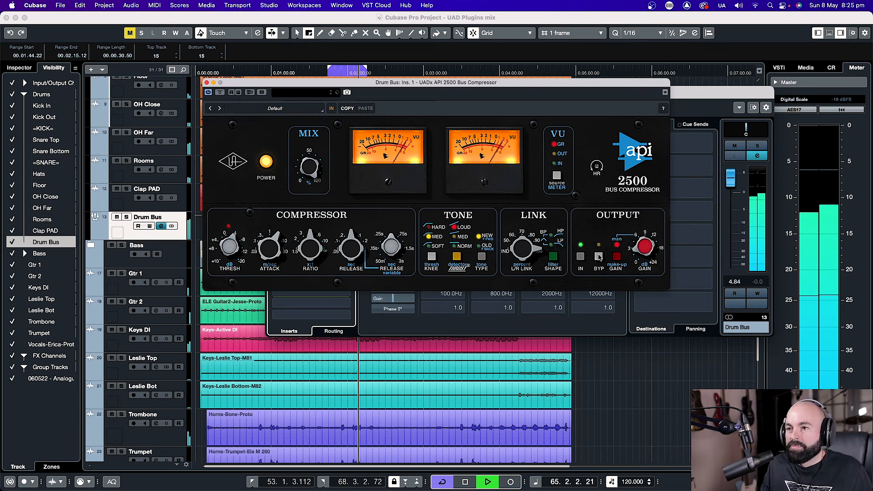
click(599, 257)
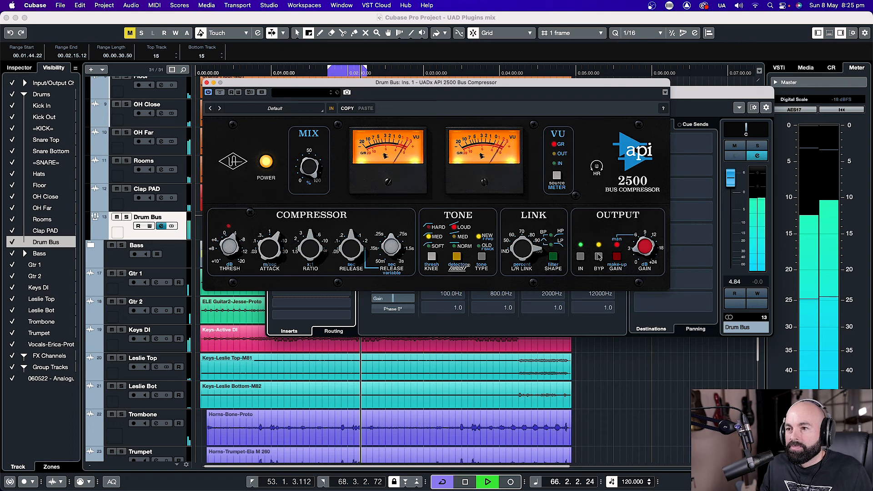
click(599, 257)
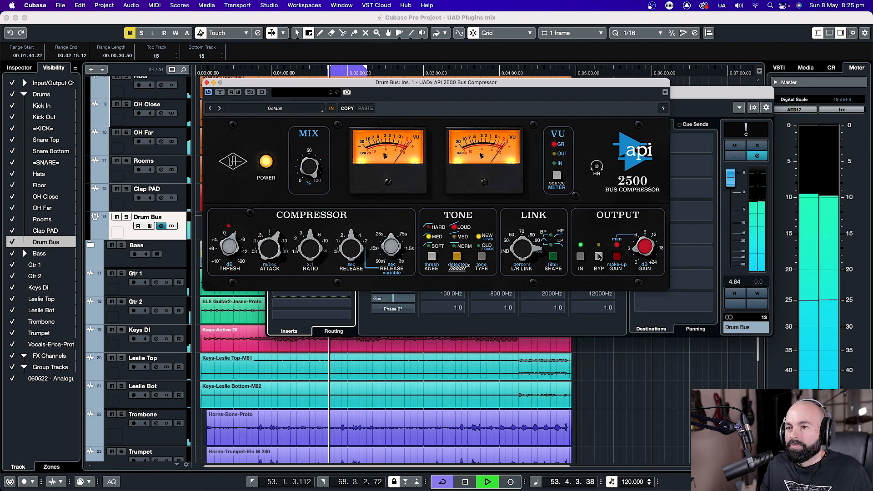
click(600, 258)
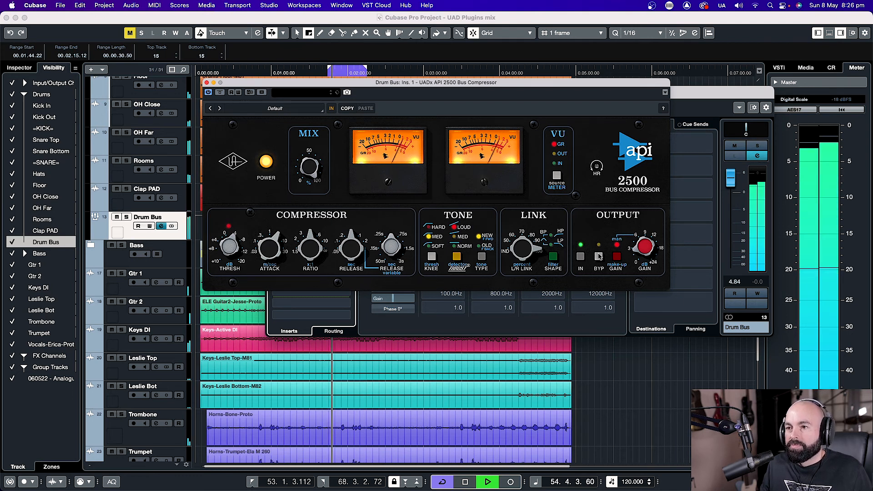
click(599, 257)
click(599, 257)
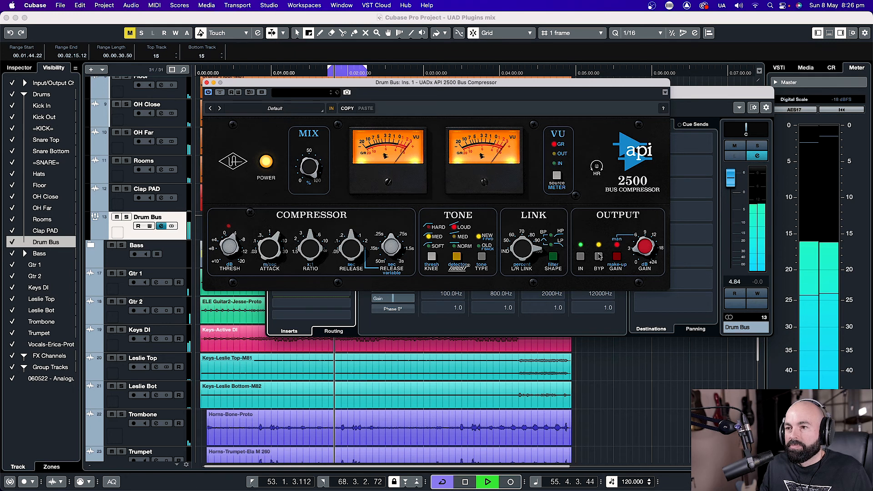
key(space)
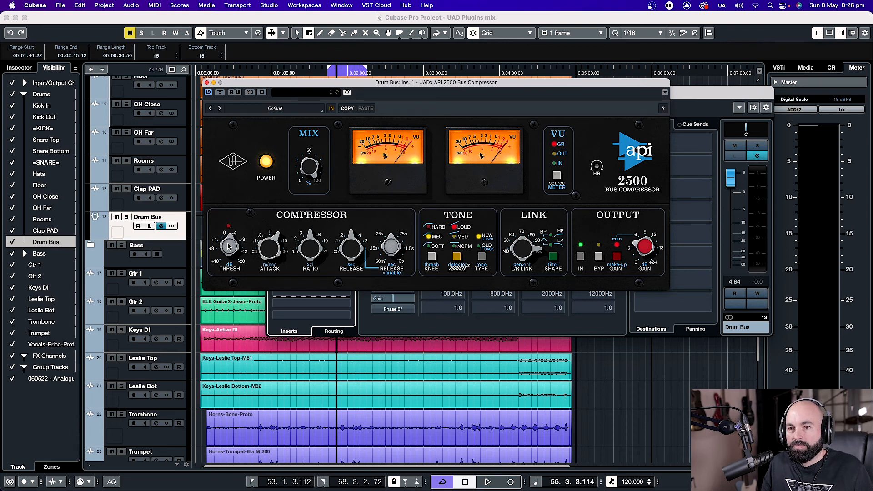
Audition the Drum Bus compression with the API 2500 engaged during mix playback.
key(space)
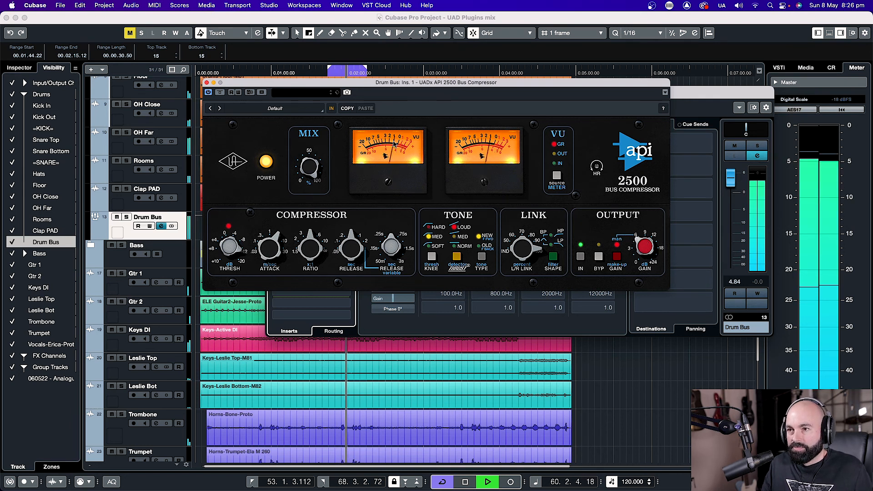
key(space)
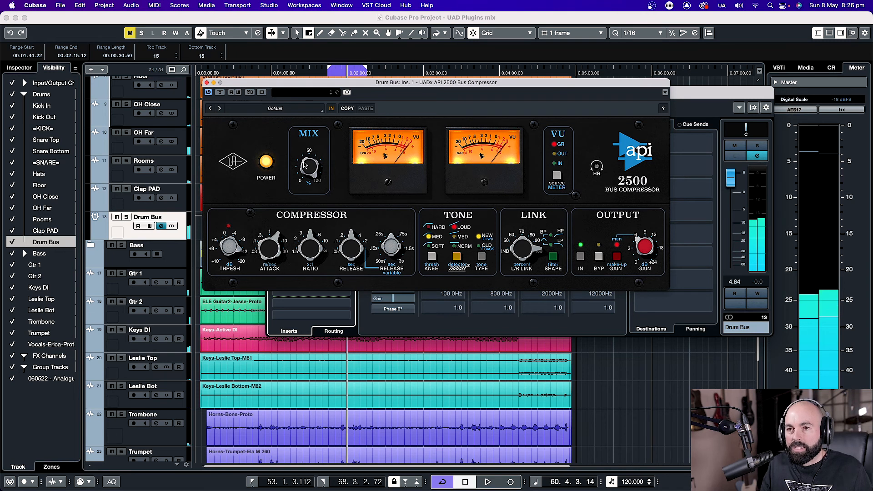
key(space)
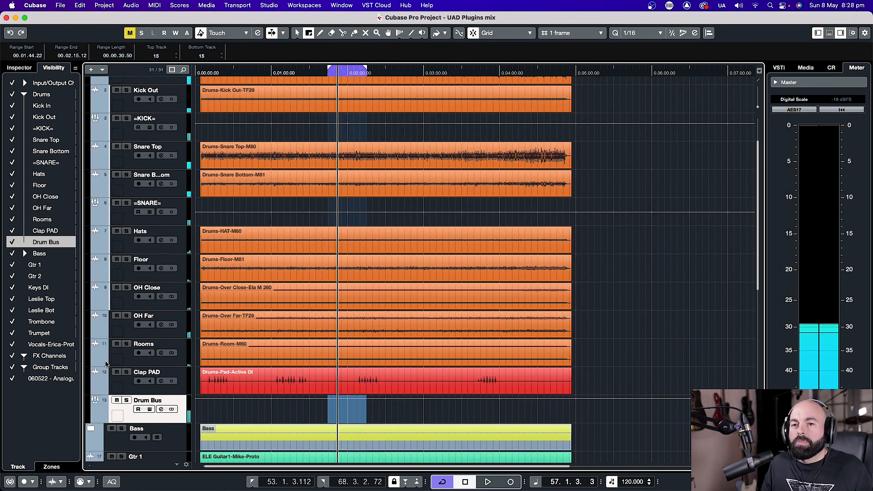
Listen to the Drum Bus alternately soloed and within the full mix, leaving it unsoloed.
click(127, 401)
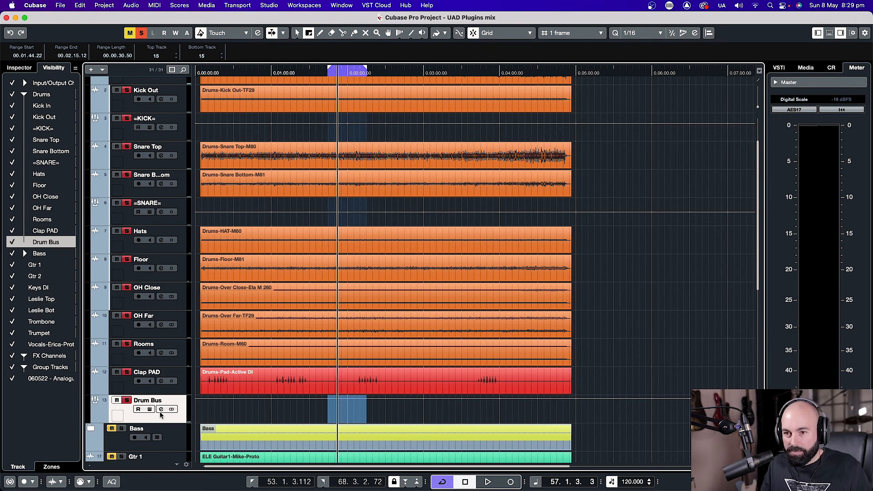
key(space)
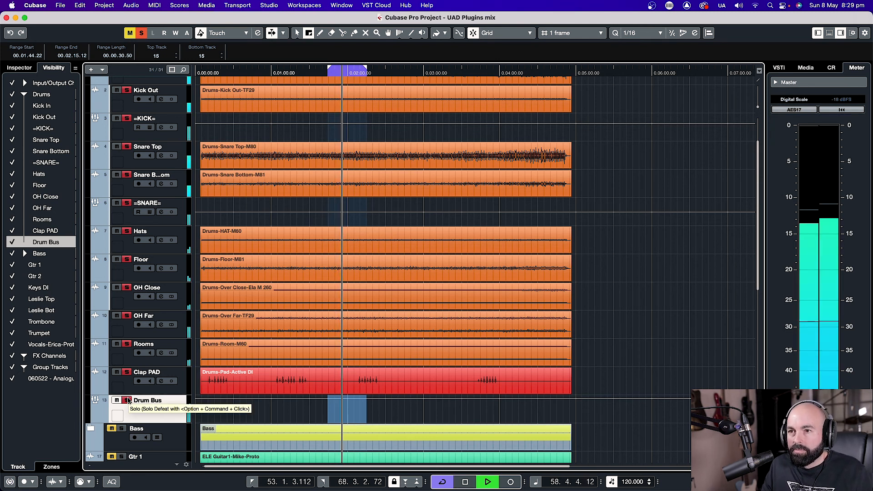
click(128, 401)
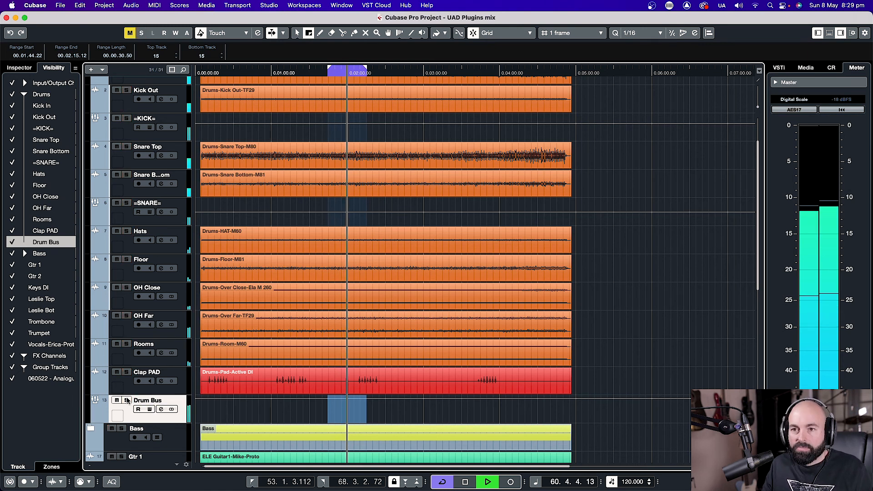
click(127, 401)
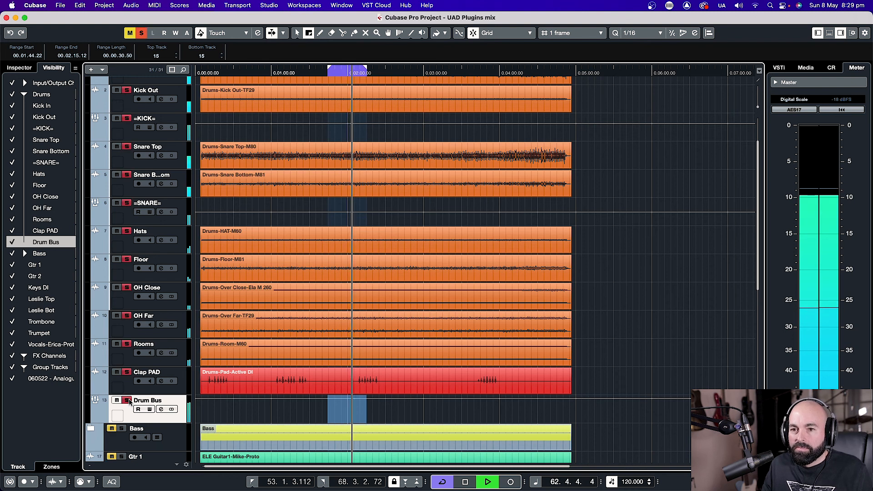
click(128, 401)
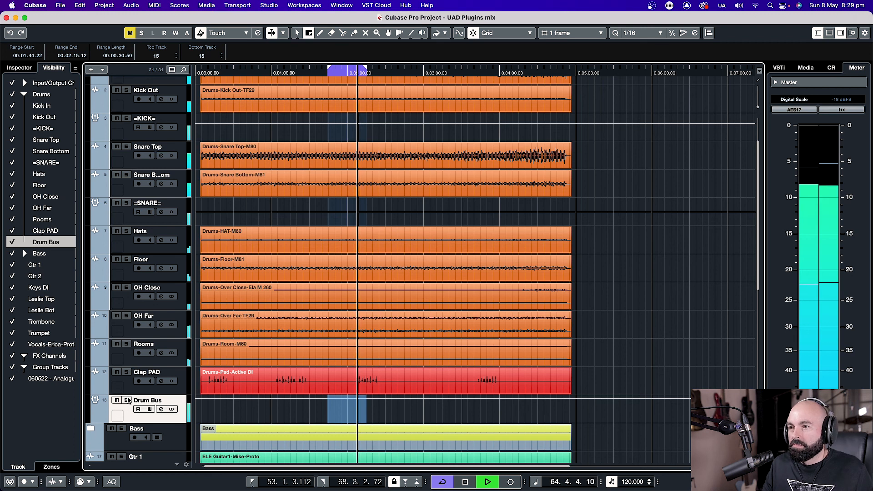
key(space)
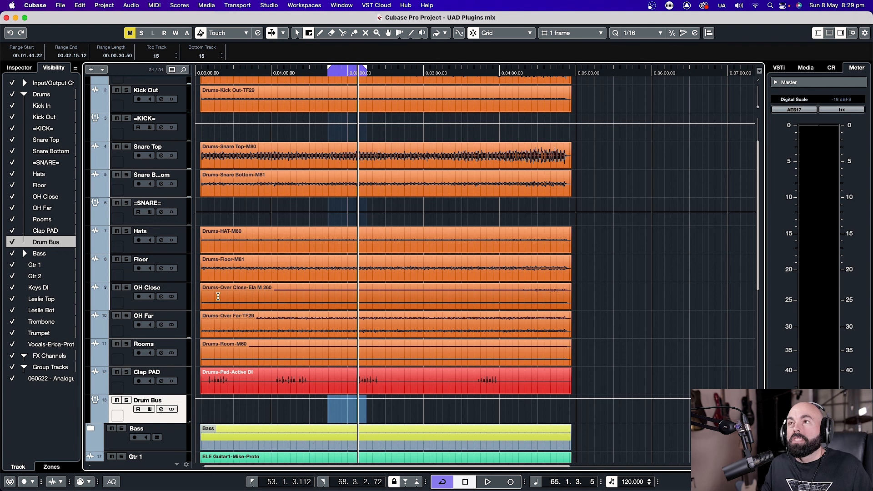
Collapse the Drums folder track in the project's track list.
scroll(228, 270, up, 2)
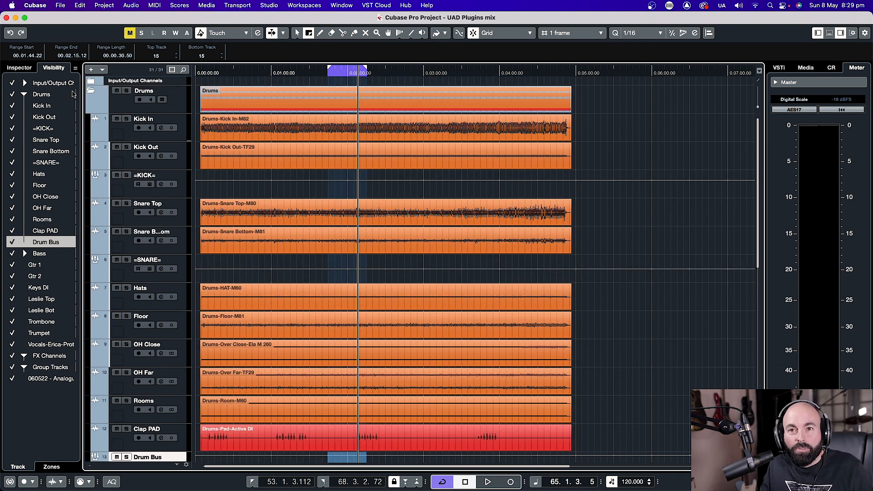
click(91, 92)
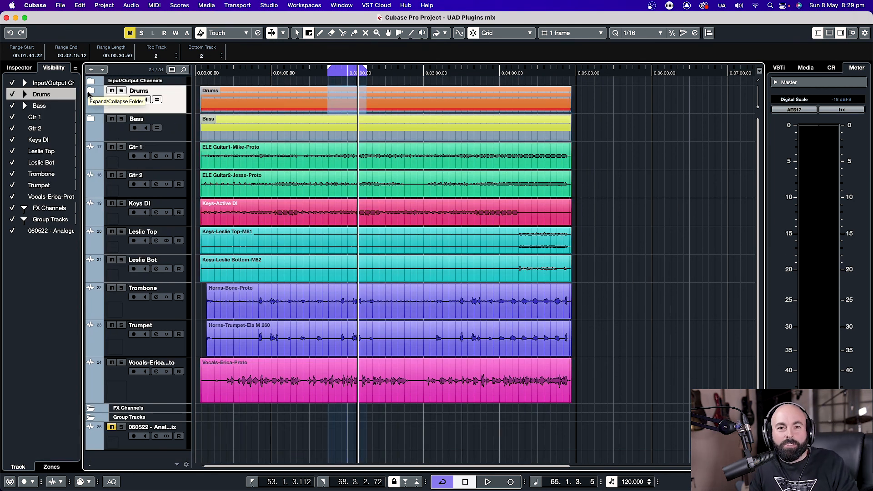